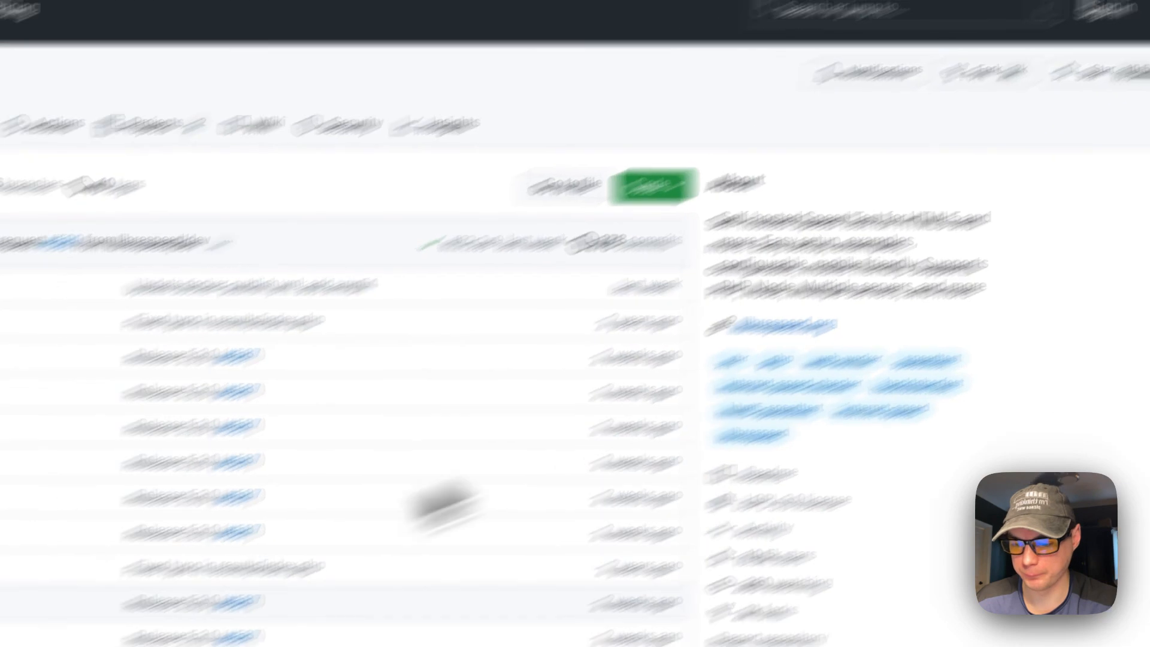
# - Read through the LibreSpeed README, examining its compatibility, feature list, demo and server requirements
pyautogui.scroll(-15, 496, 473)
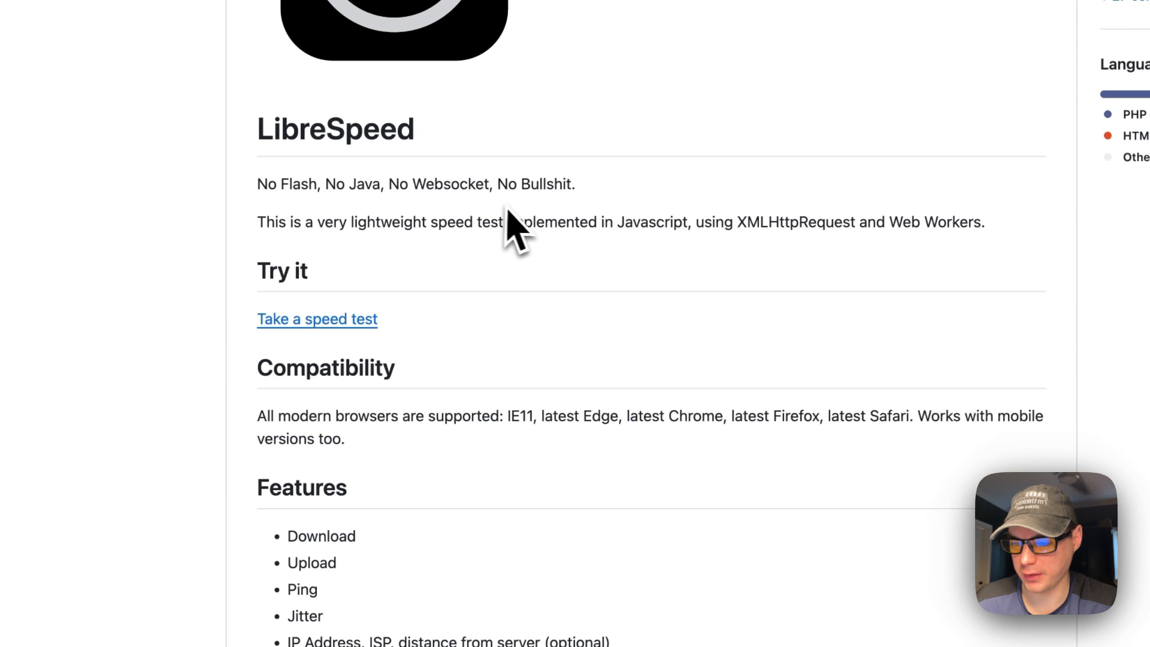
pyautogui.scroll(-1, 467, 312)
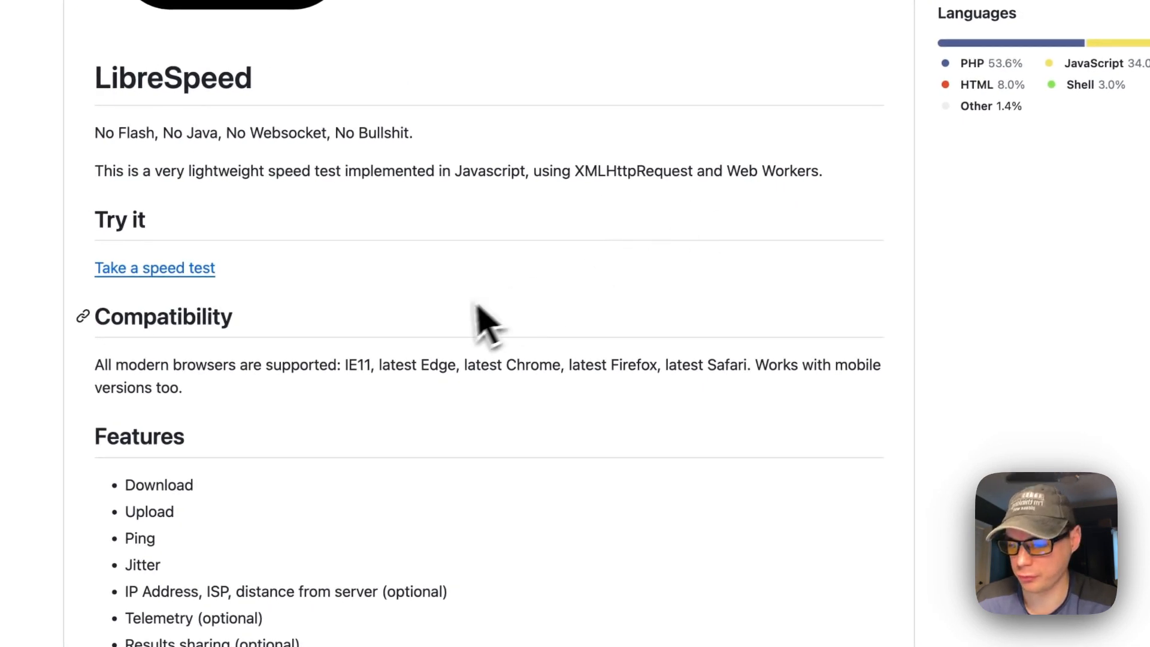
pyautogui.scroll(-10, 464, 321)
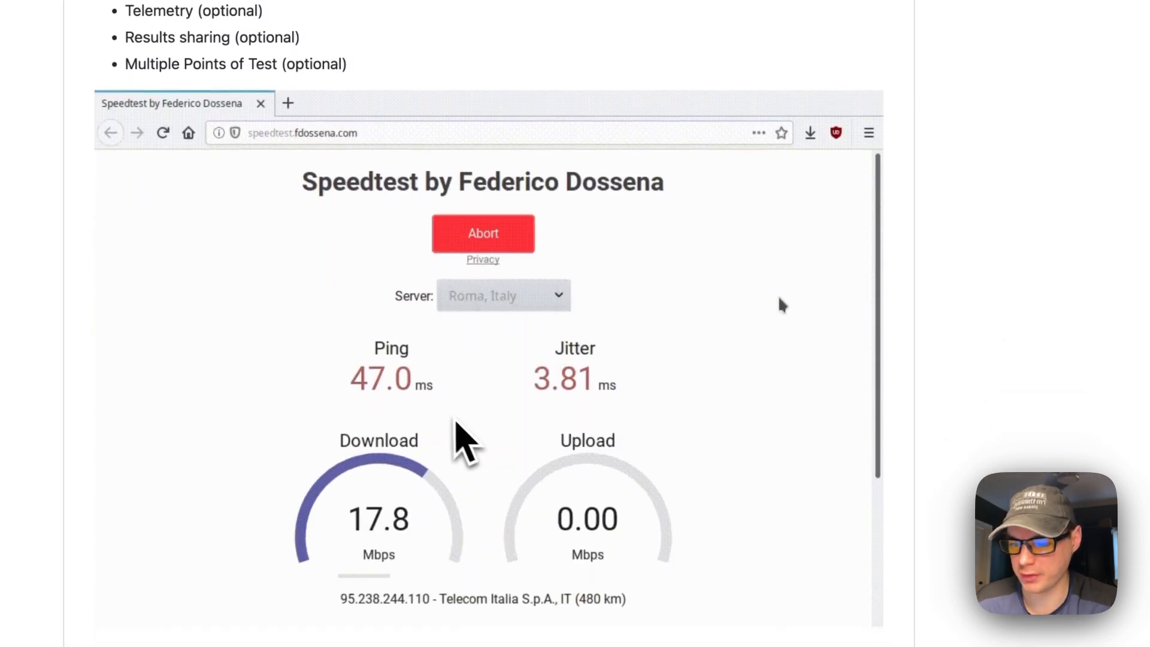
pyautogui.scroll(5, 518, 440)
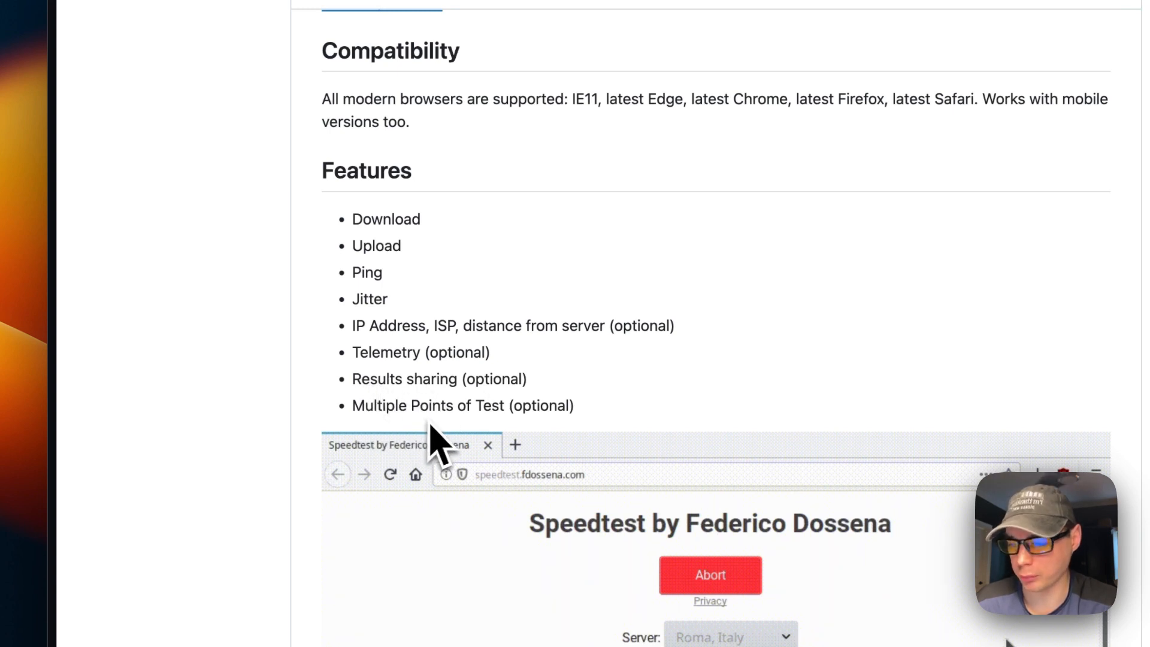
pyautogui.scroll(-9, 536, 434)
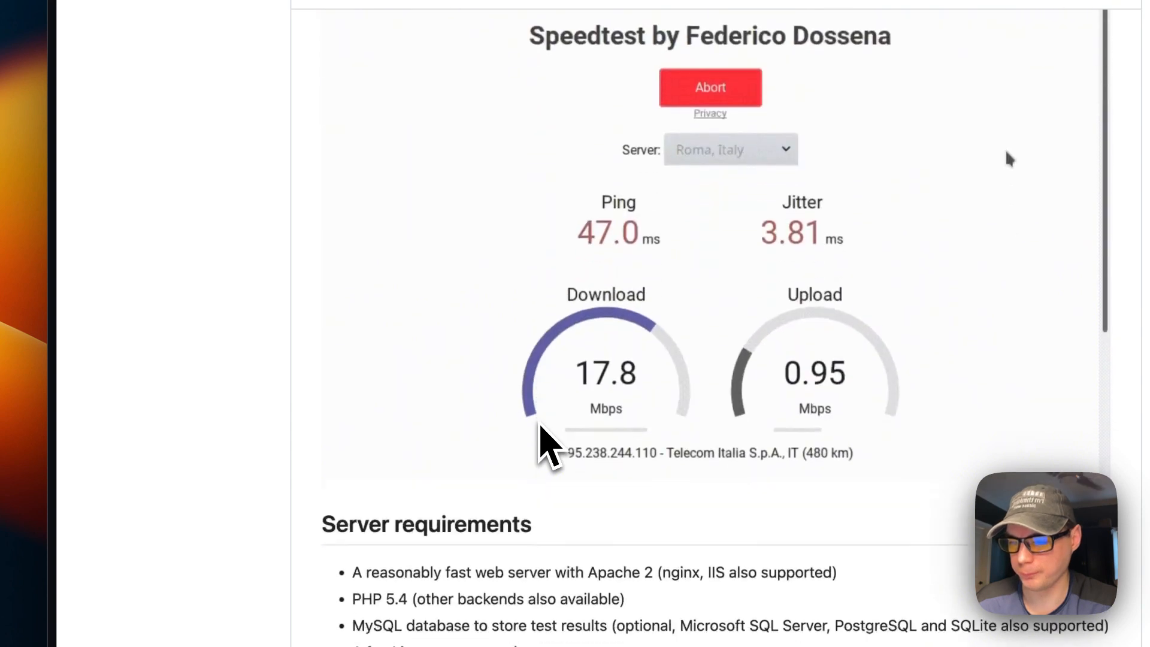
pyautogui.scroll(-4, 540, 426)
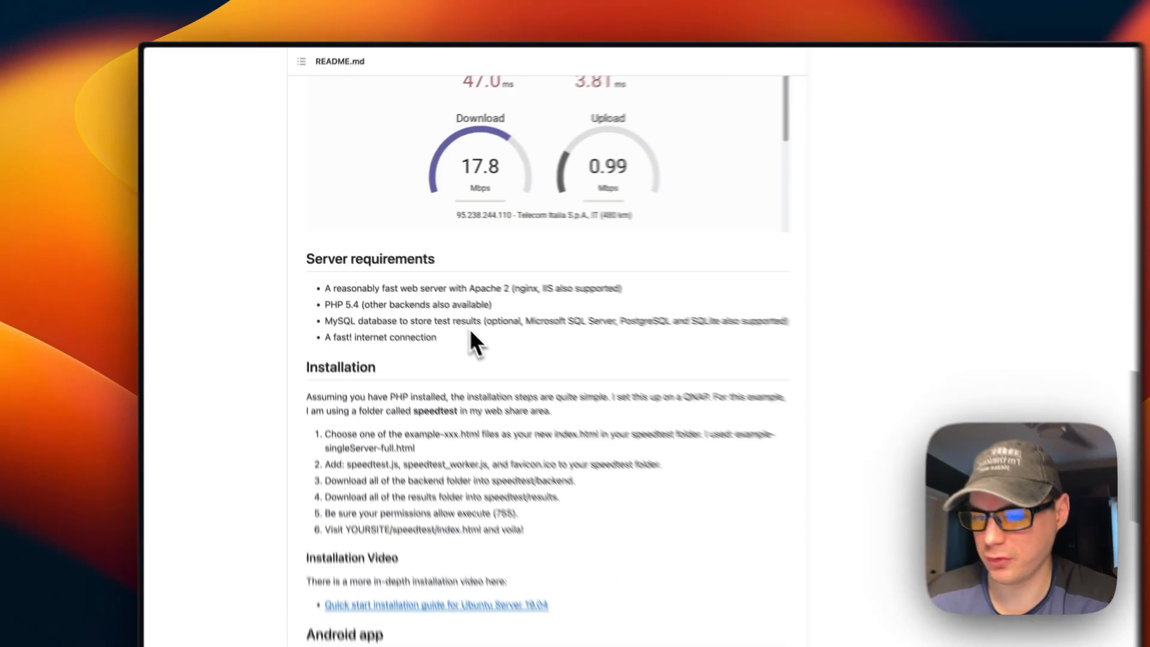
pyautogui.scroll(15, 582, 397)
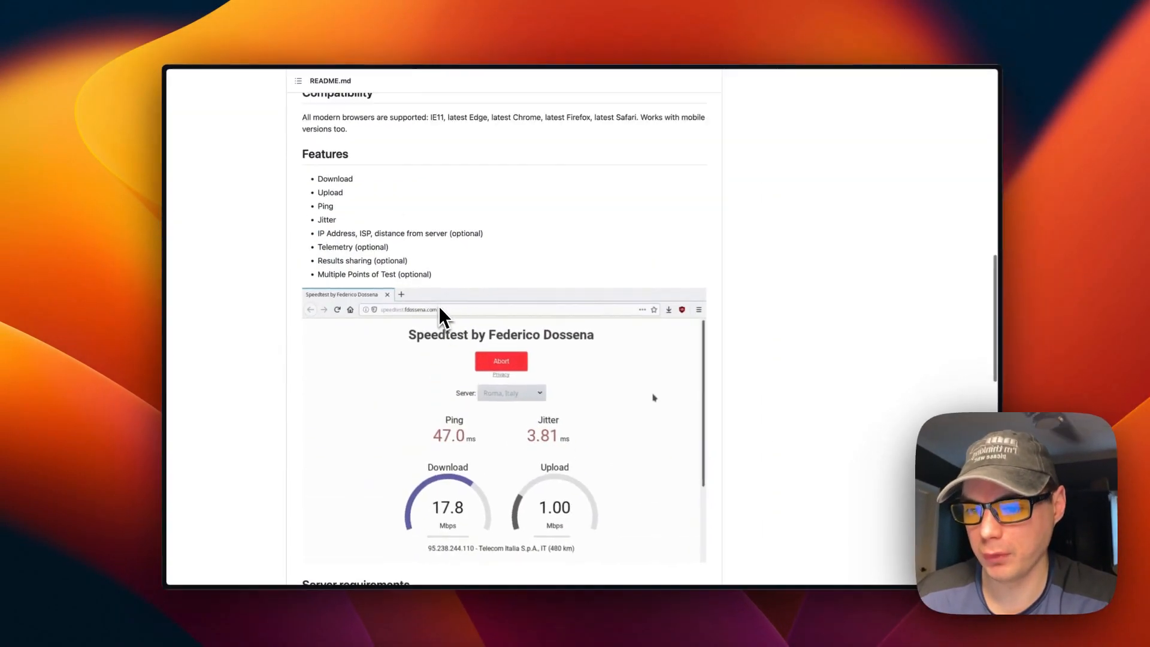
pyautogui.scroll(10, 437, 308)
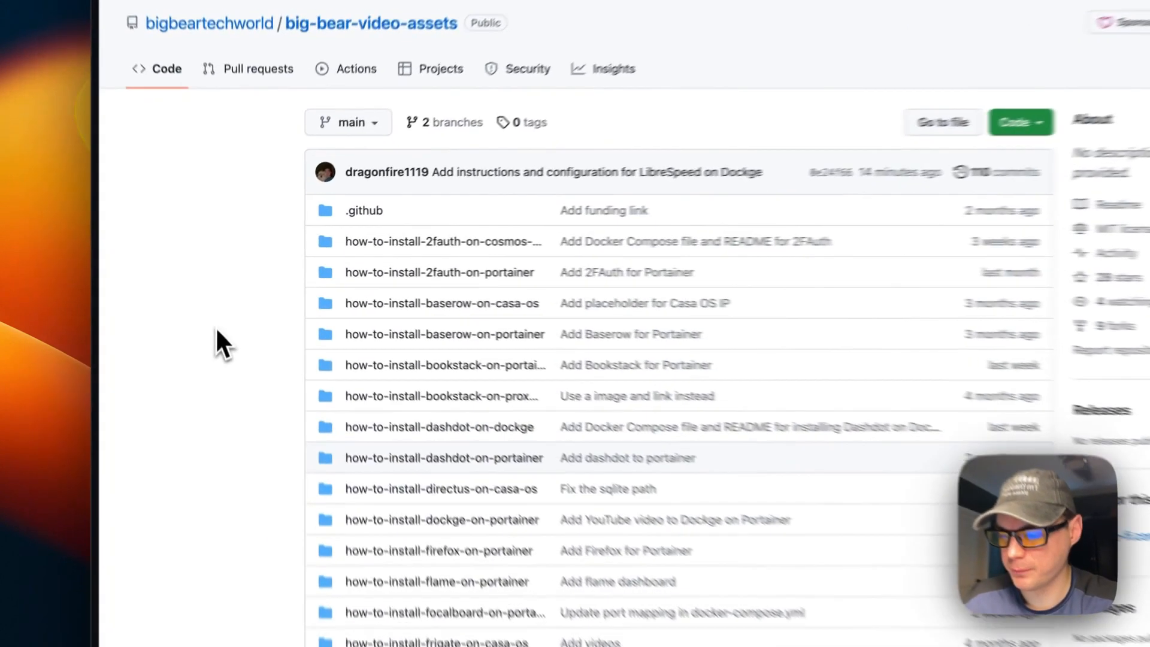
# - Open docker-compose.yml from the how-to-install-librespeed-on-dockge folder of the big-bear-video-assets repository
pyautogui.scroll(-5, 233, 287)
pyautogui.scroll(-2, 221, 362)
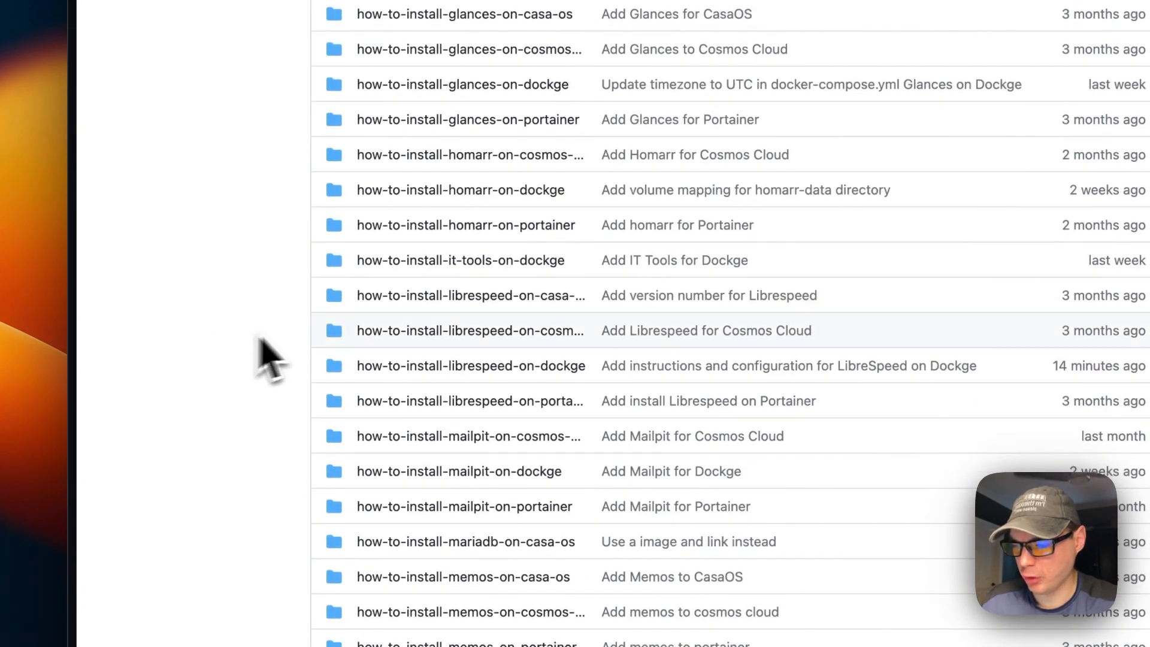
pyautogui.click(429, 367)
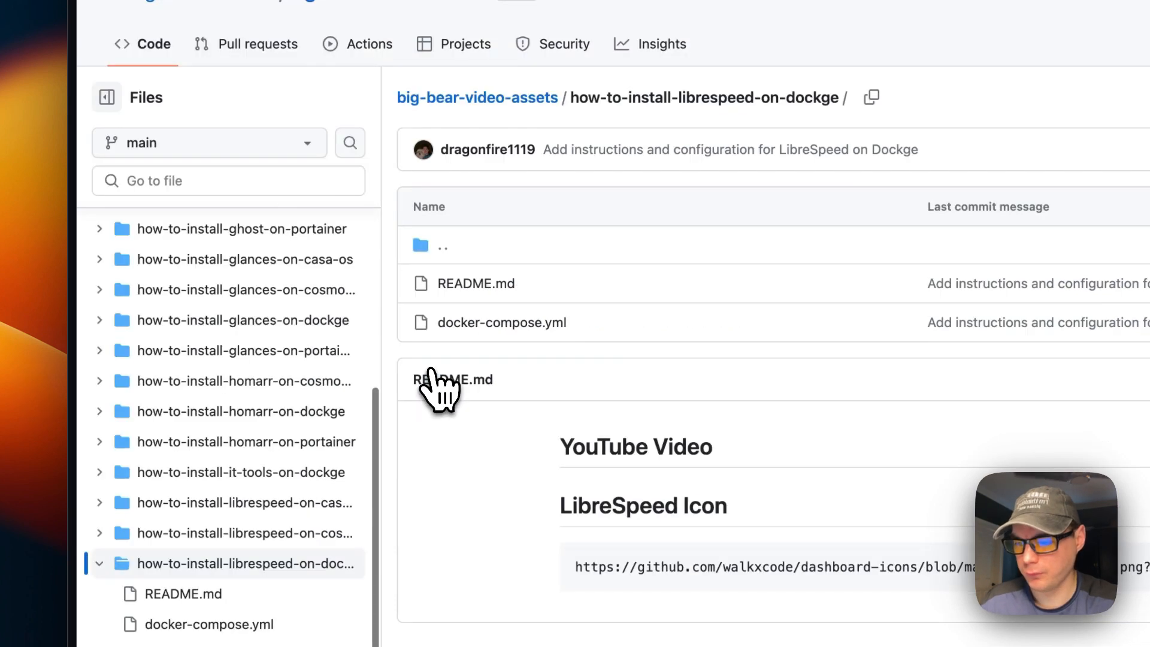
pyautogui.click(468, 323)
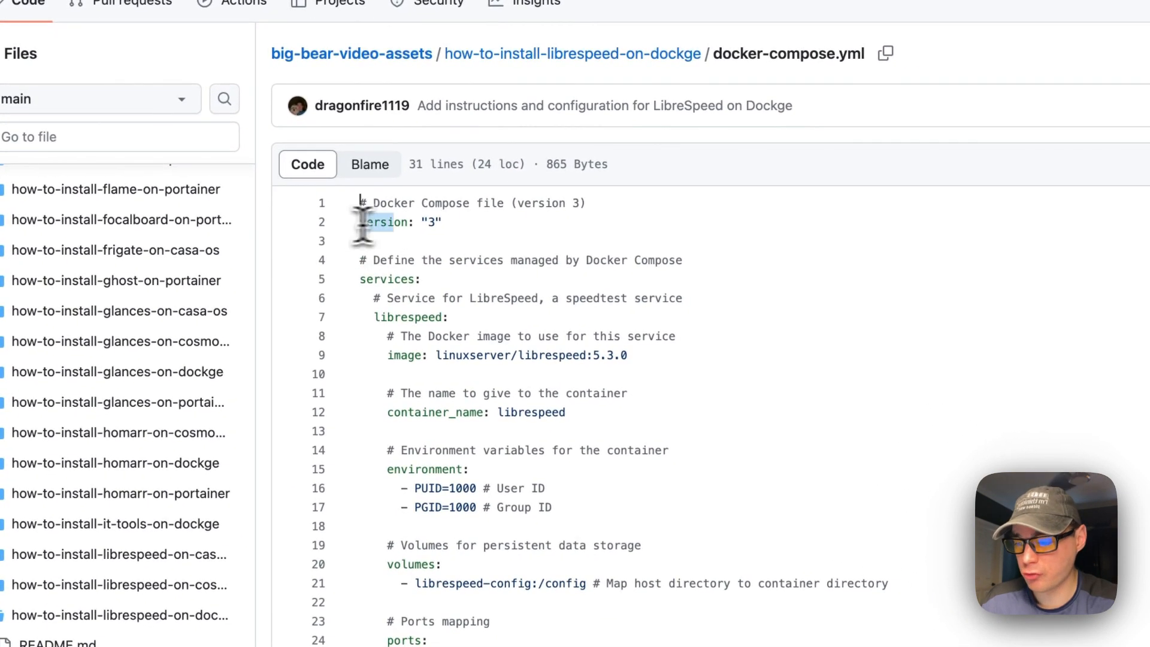
# - Examine the compose file's version, the librespeed service definition and the parts of its Docker image reference
pyautogui.moveTo(360, 221); pyautogui.dragTo(455, 223)
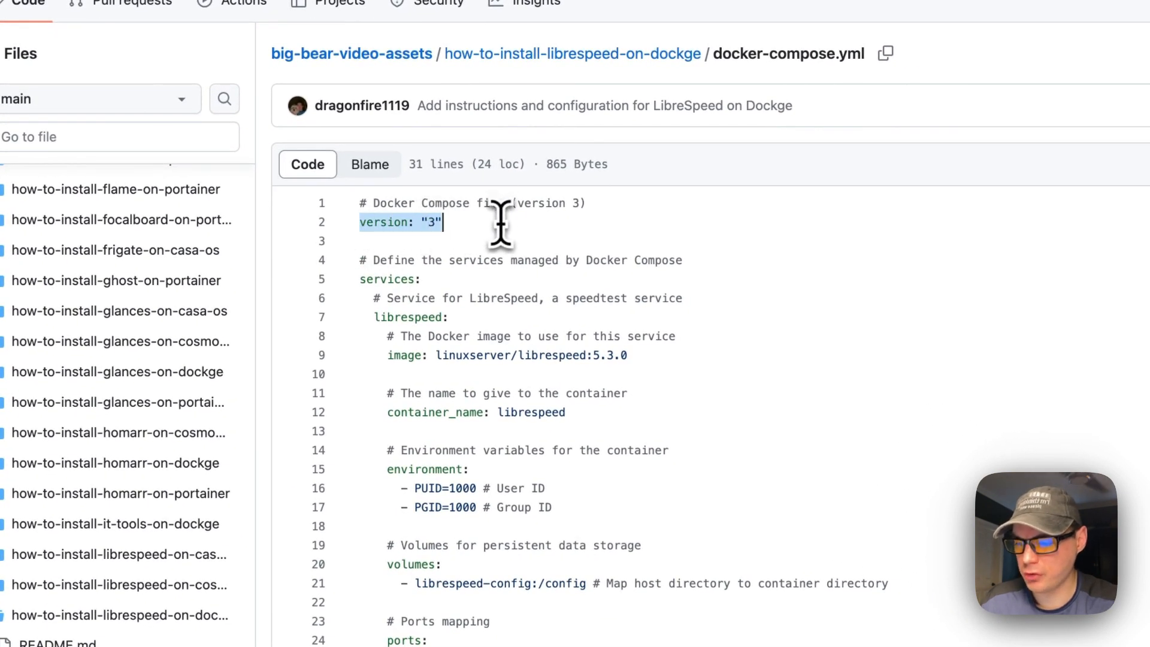
pyautogui.moveTo(358, 279); pyautogui.dragTo(442, 281)
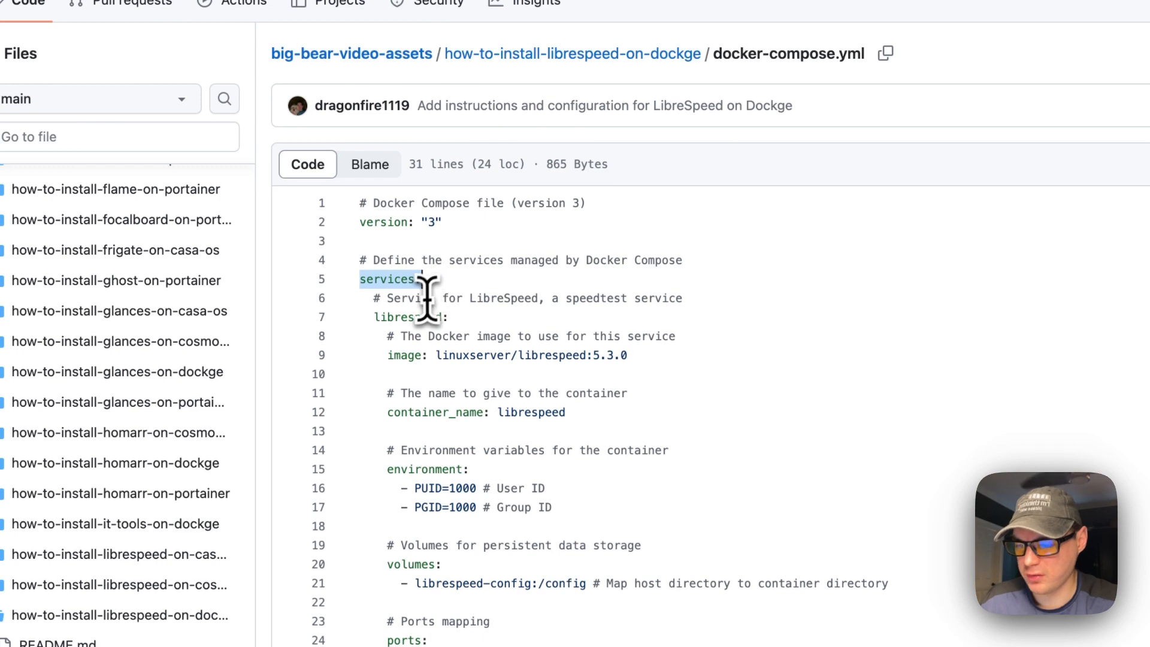
pyautogui.moveTo(373, 316); pyautogui.dragTo(499, 317)
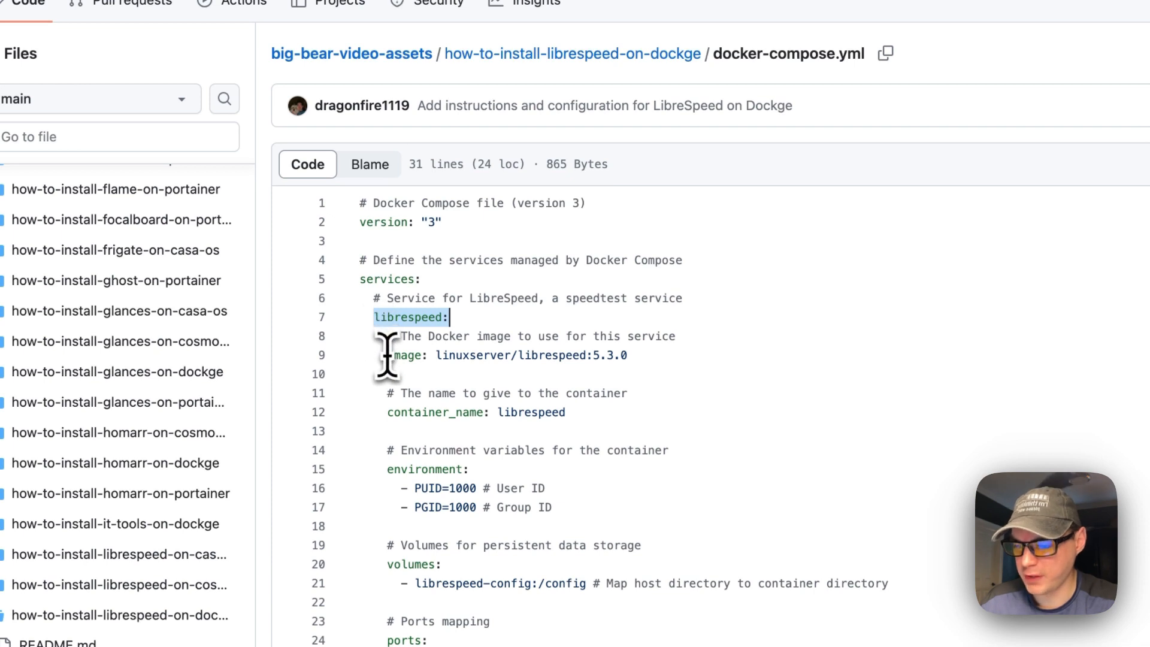
pyautogui.moveTo(388, 355); pyautogui.dragTo(692, 358)
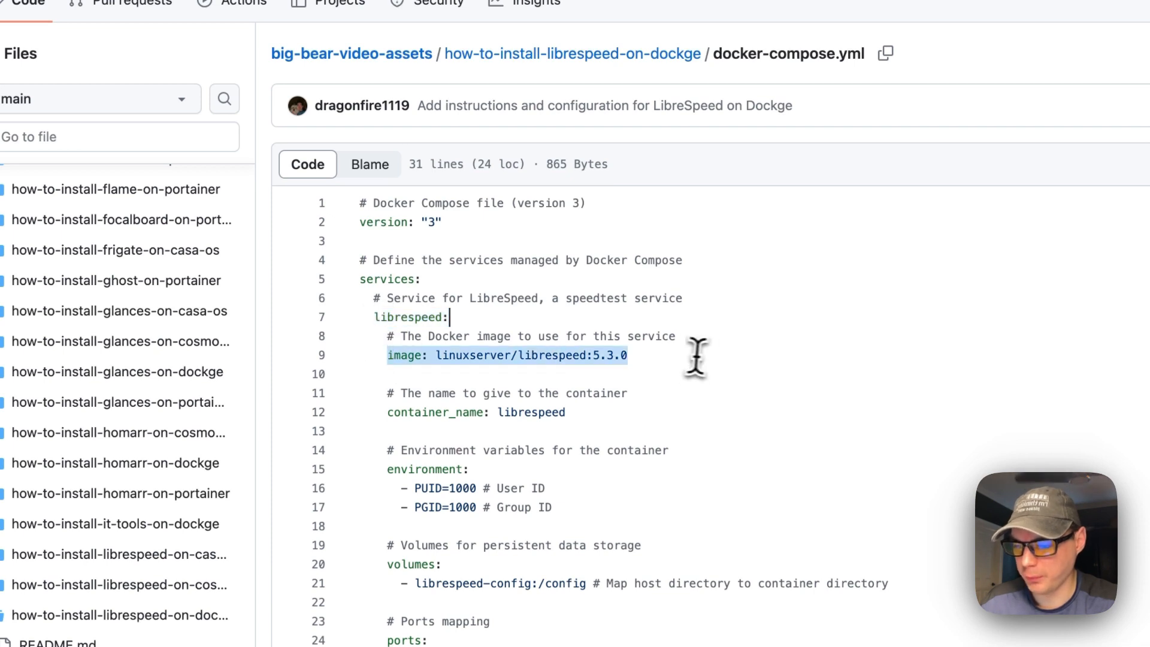
pyautogui.click(439, 360)
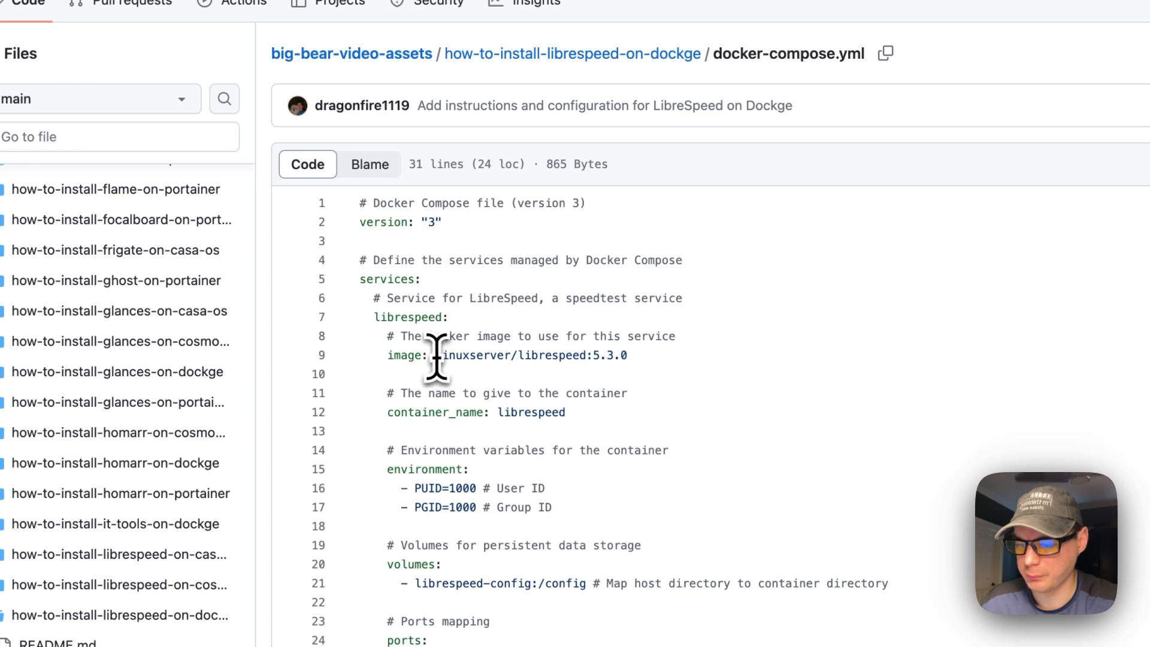
pyautogui.click(561, 359)
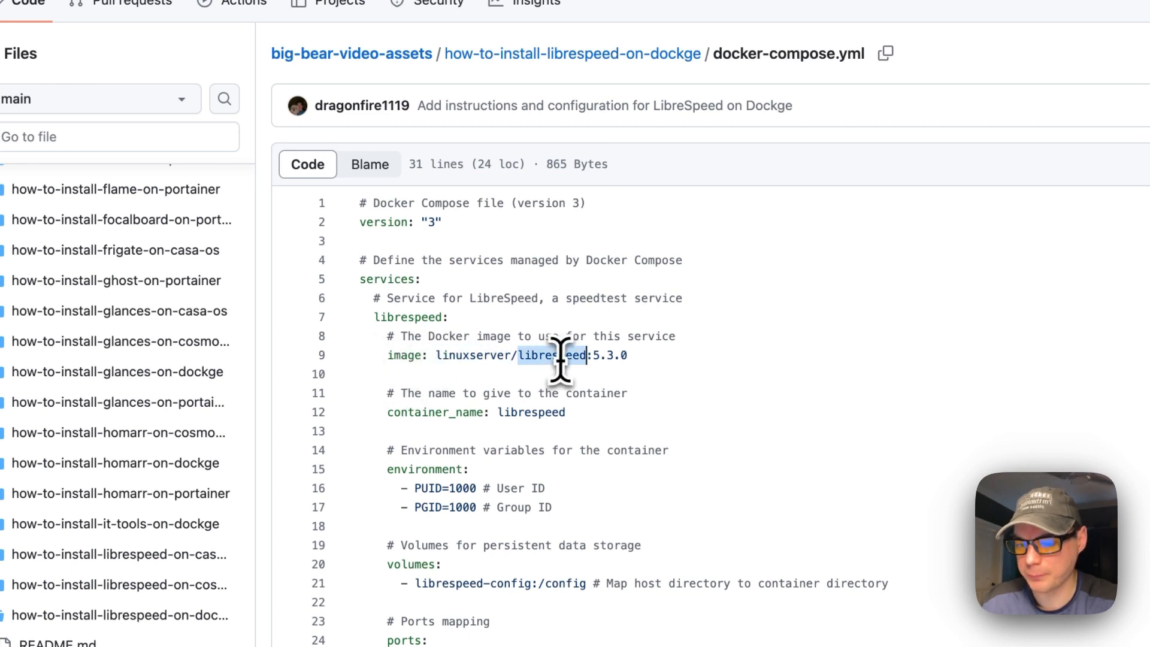
pyautogui.moveTo(588, 357); pyautogui.dragTo(673, 358)
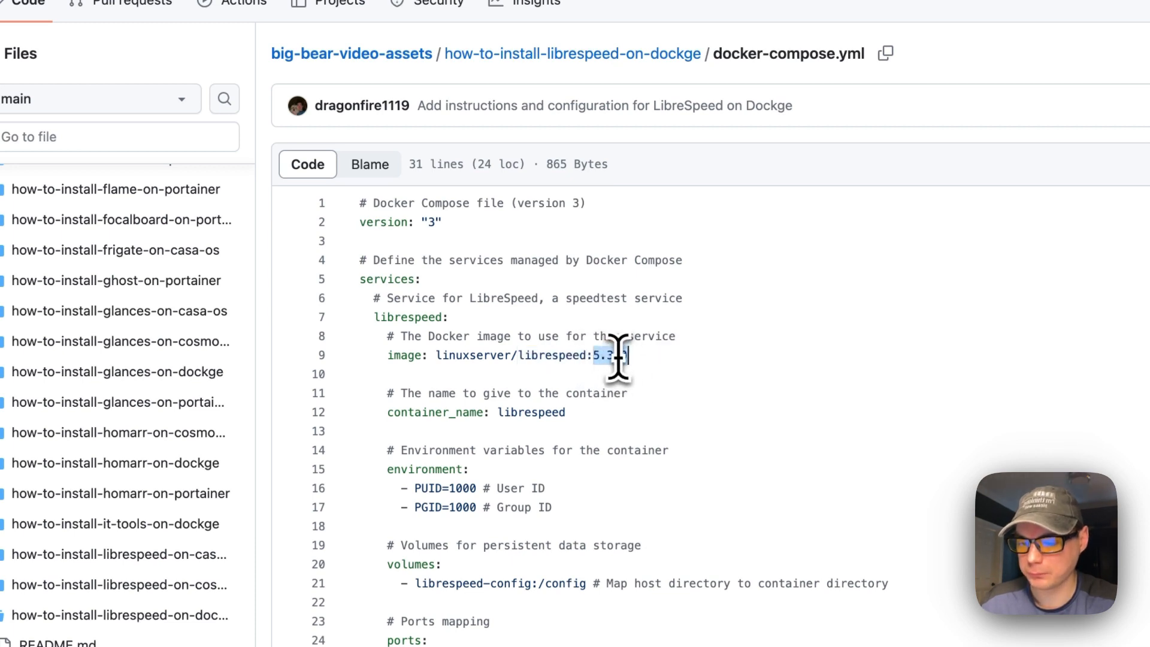
pyautogui.scroll(-2, 618, 358)
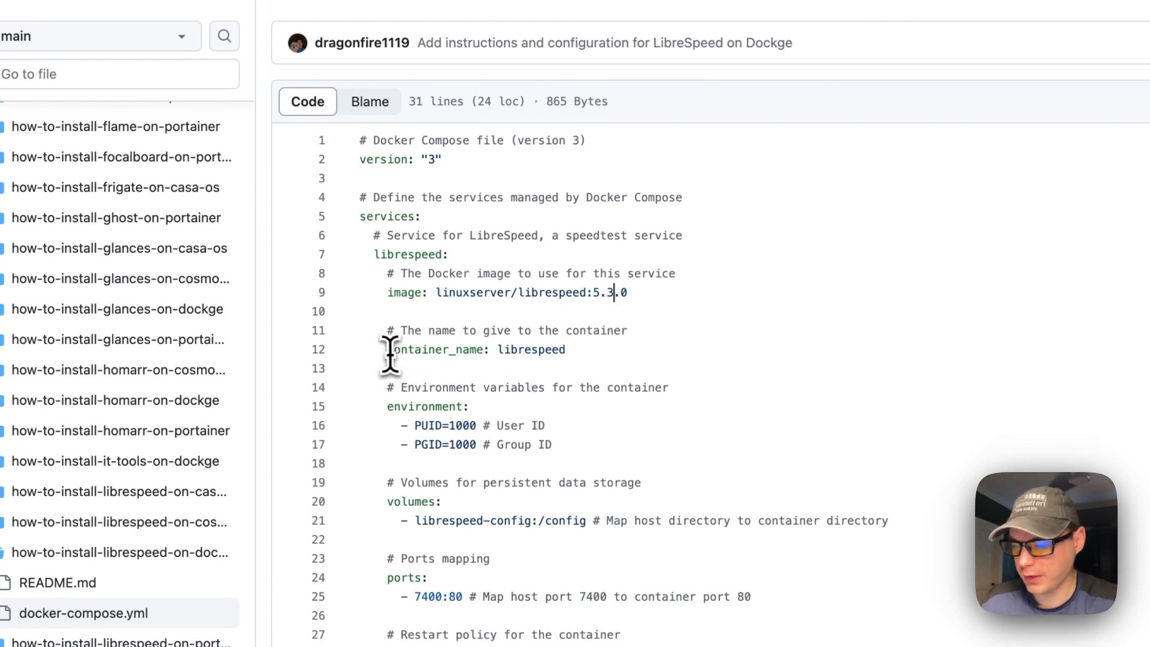
# - Examine the container name and the PUID and PGID environment variables in the compose file
pyautogui.moveTo(388, 347); pyautogui.dragTo(716, 353)
pyautogui.doubleClick(533, 350)
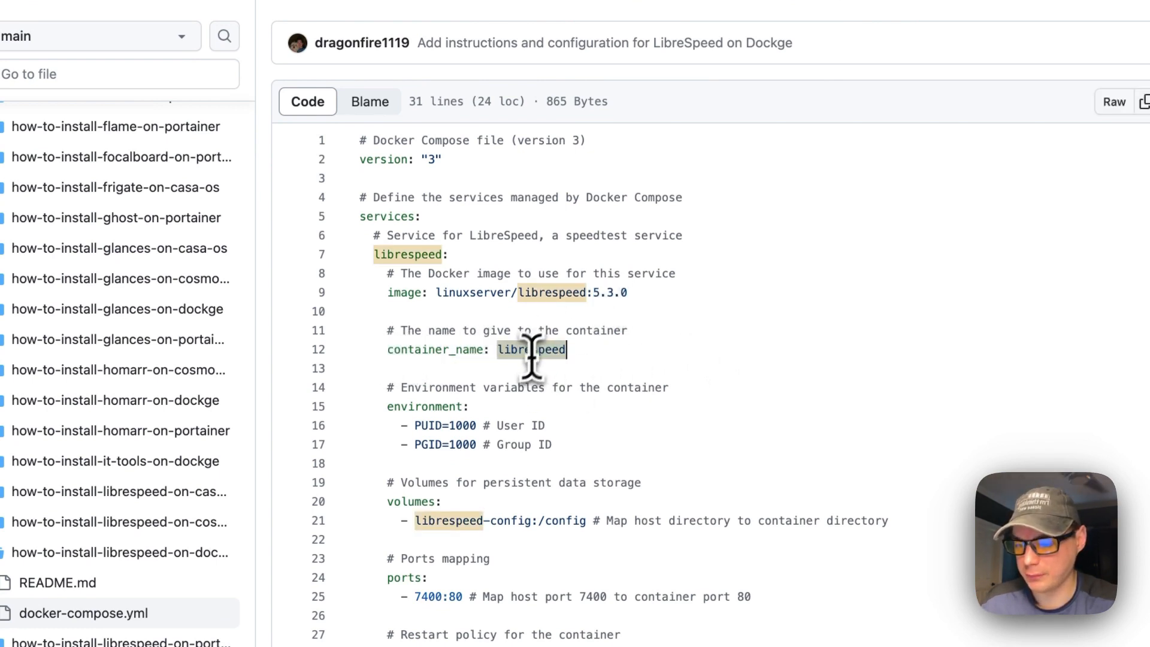
pyautogui.moveTo(385, 407); pyautogui.dragTo(583, 449)
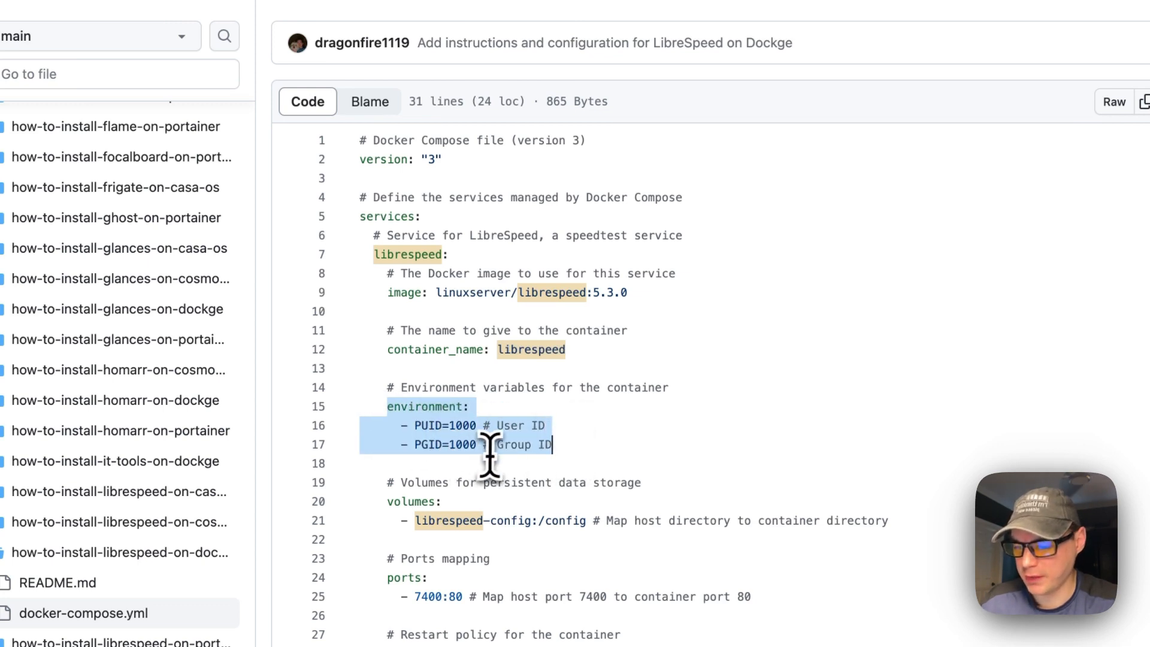
pyautogui.click(462, 426)
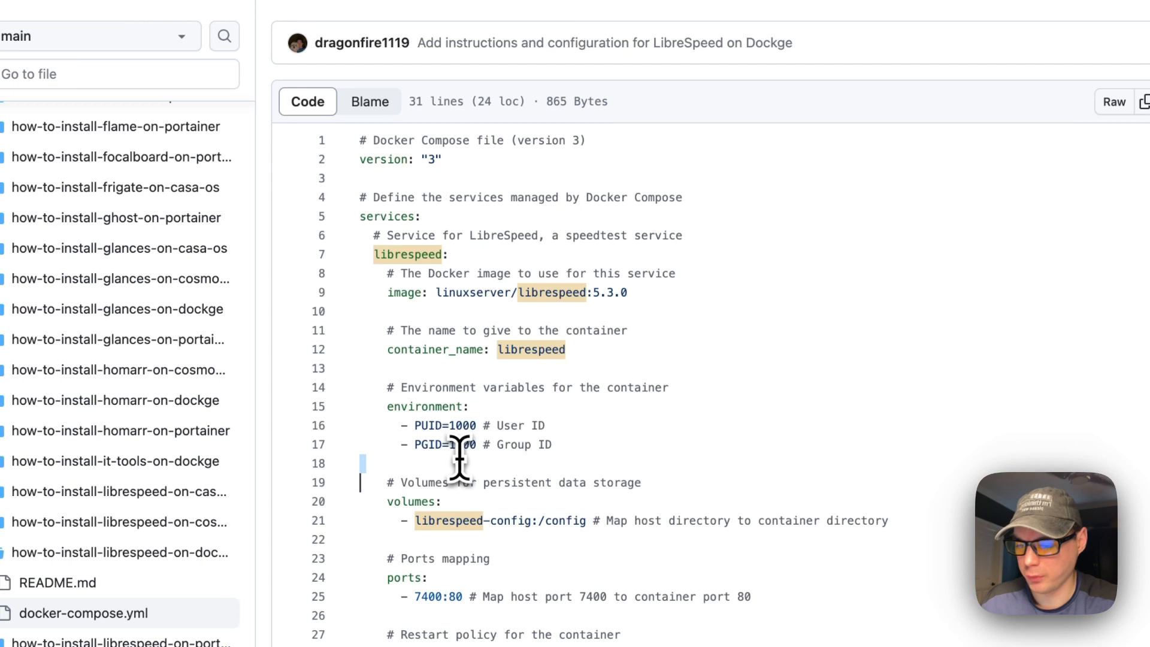
pyautogui.scroll(-4, 459, 455)
pyautogui.doubleClick(487, 182)
pyautogui.click(494, 353)
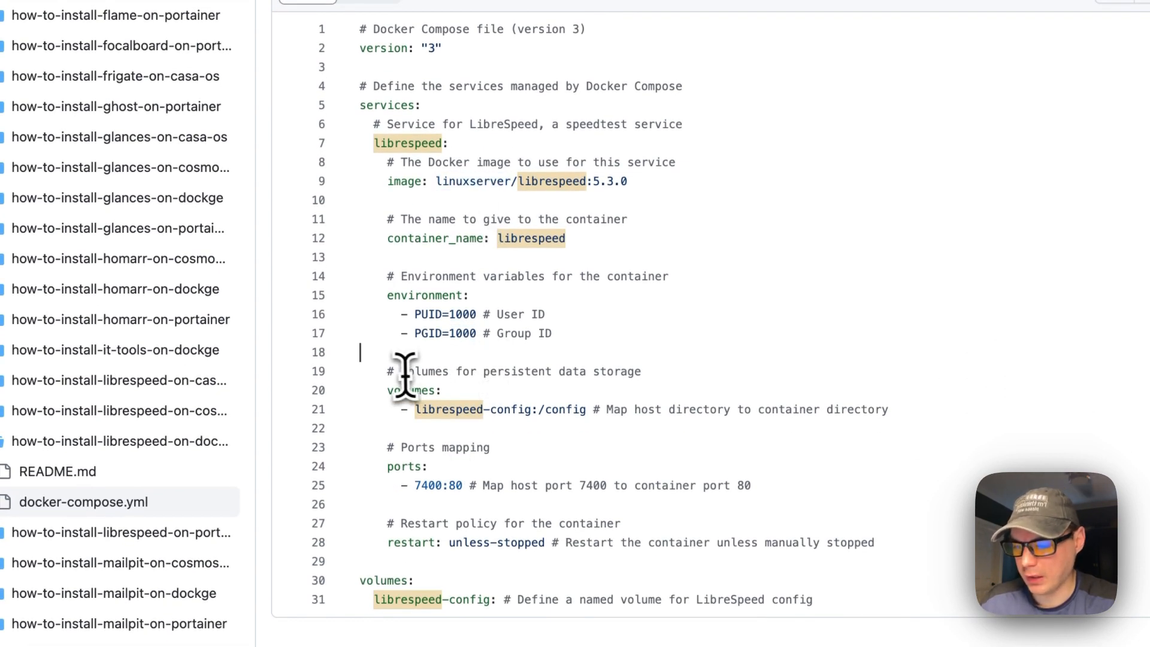
# - Examine the librespeed service's config volume mapping and its host-to-container port mapping
pyautogui.moveTo(389, 371); pyautogui.dragTo(874, 409)
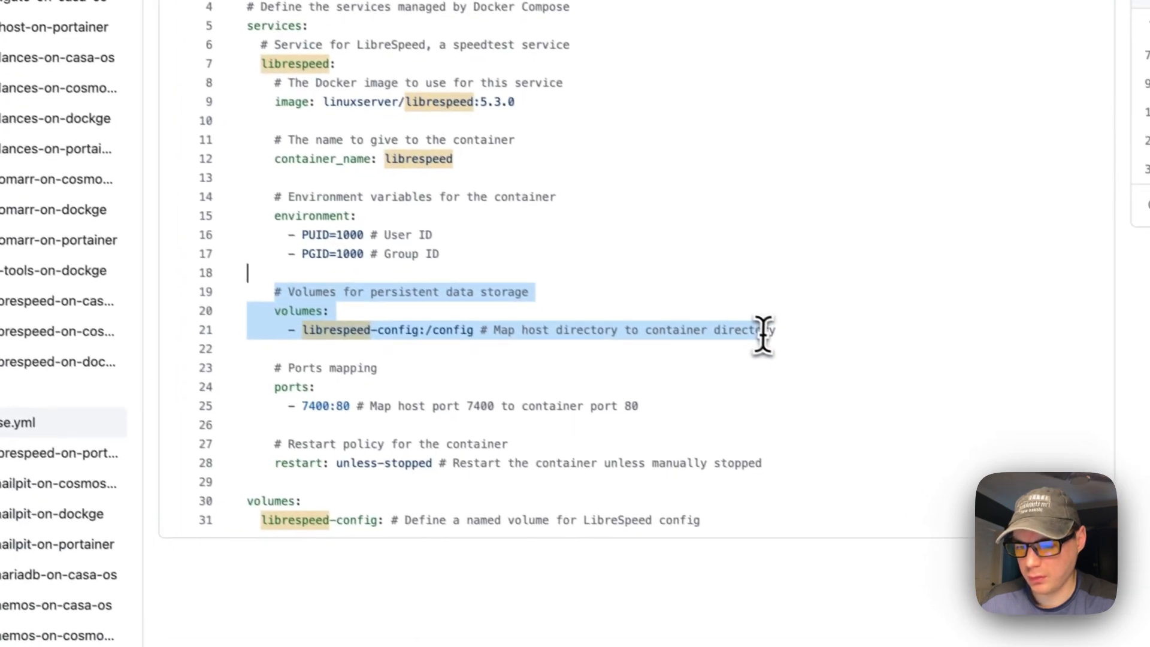
pyautogui.doubleClick(316, 331)
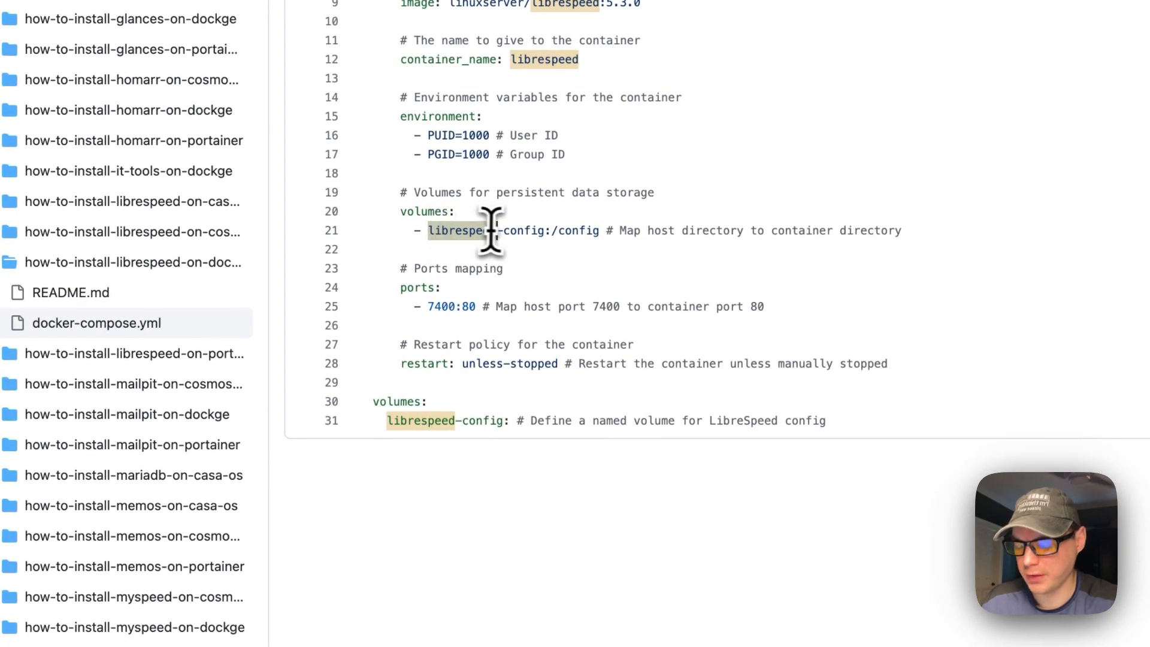
pyautogui.moveTo(428, 231); pyautogui.dragTo(546, 233)
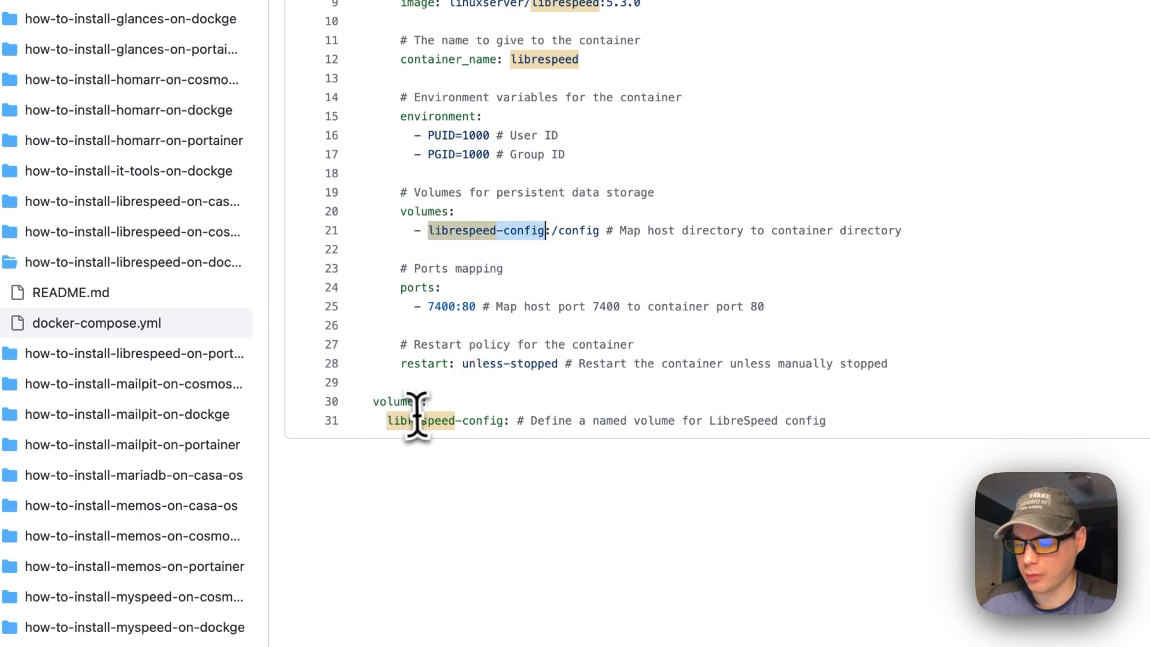
pyautogui.doubleClick(566, 230)
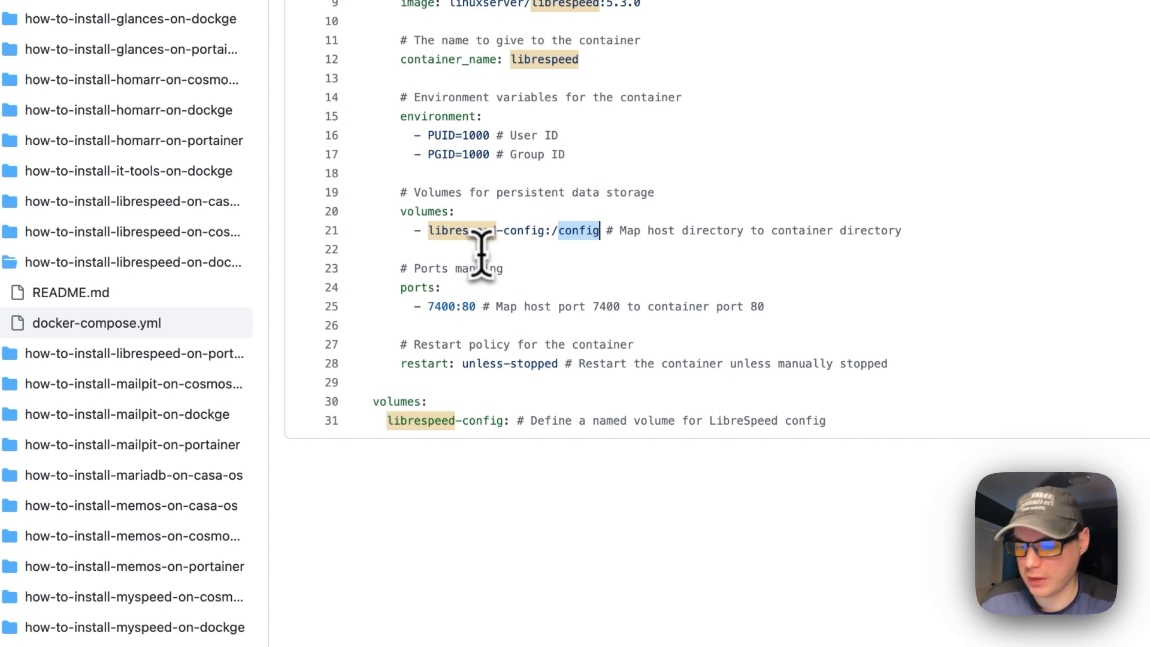
pyautogui.click(524, 230)
pyautogui.moveTo(331, 335); pyautogui.dragTo(766, 368)
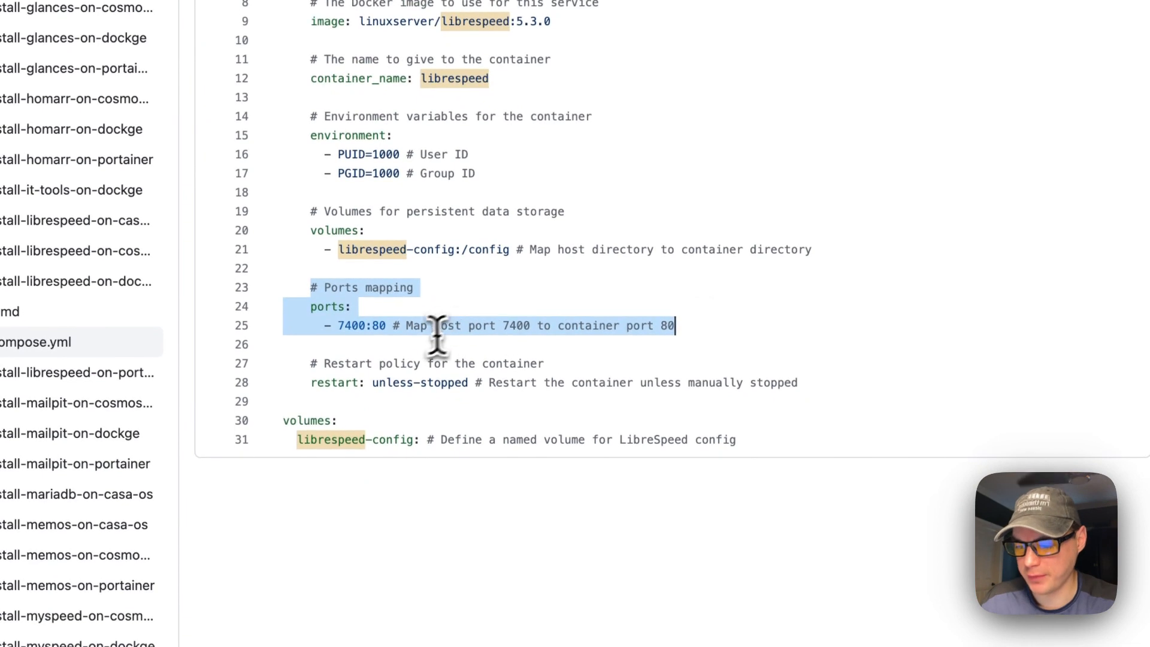
pyautogui.click(447, 329)
pyautogui.click(362, 325)
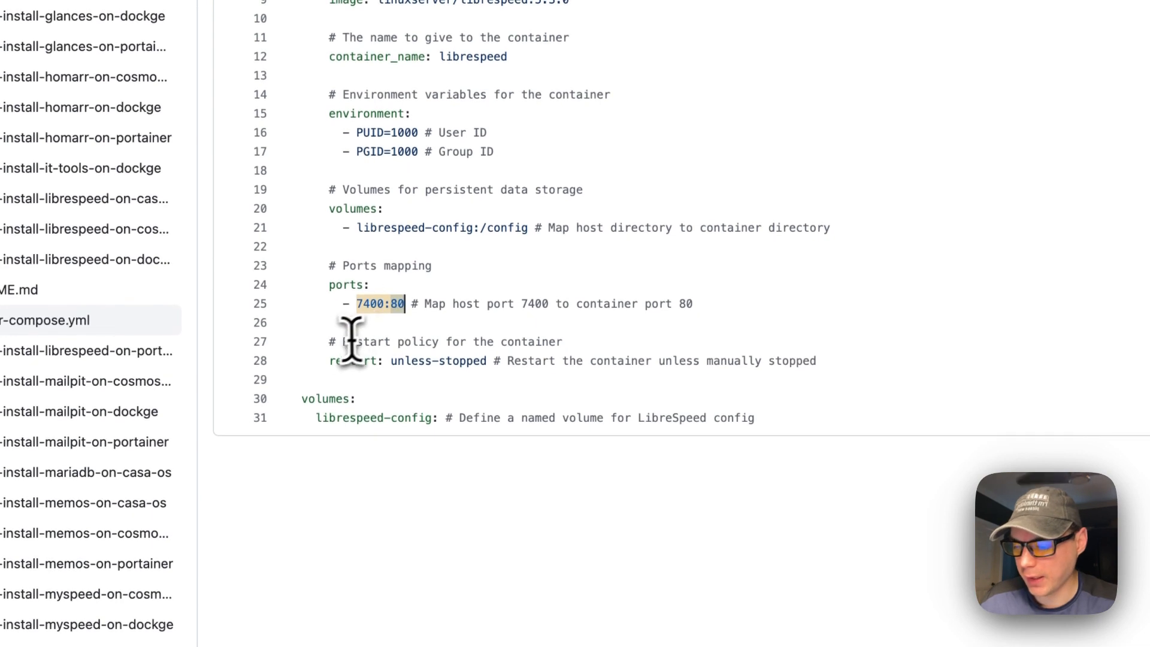
# - Examine the restart policy and the named volume definition at the end of the compose file
pyautogui.moveTo(331, 342); pyautogui.dragTo(822, 360)
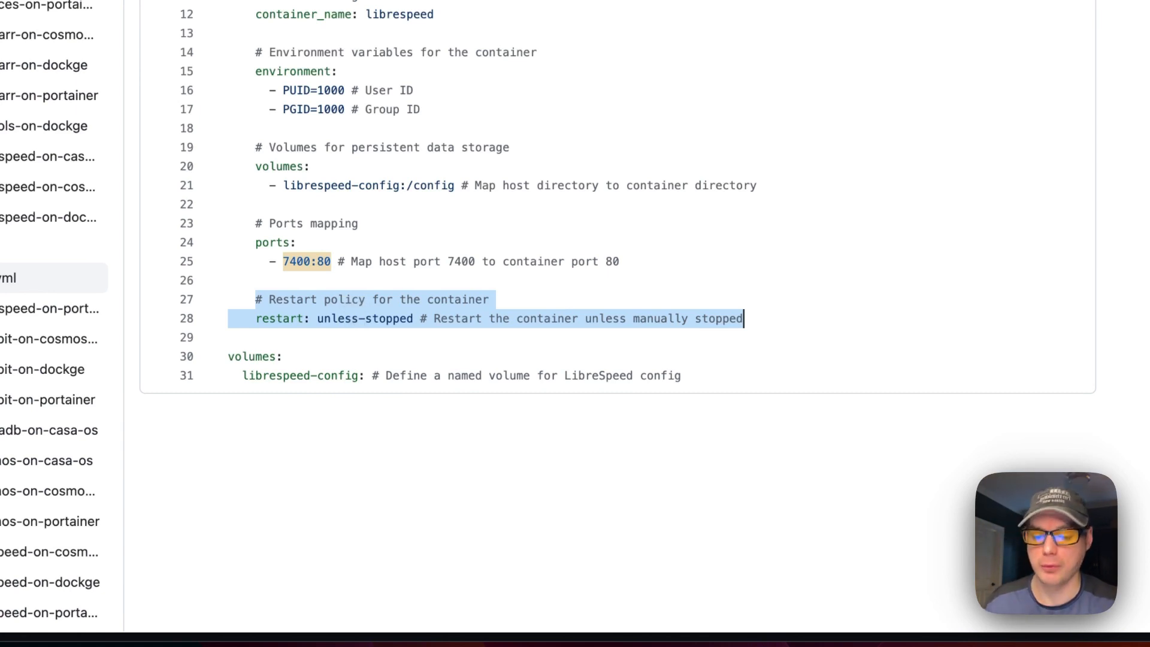
pyautogui.click(372, 318)
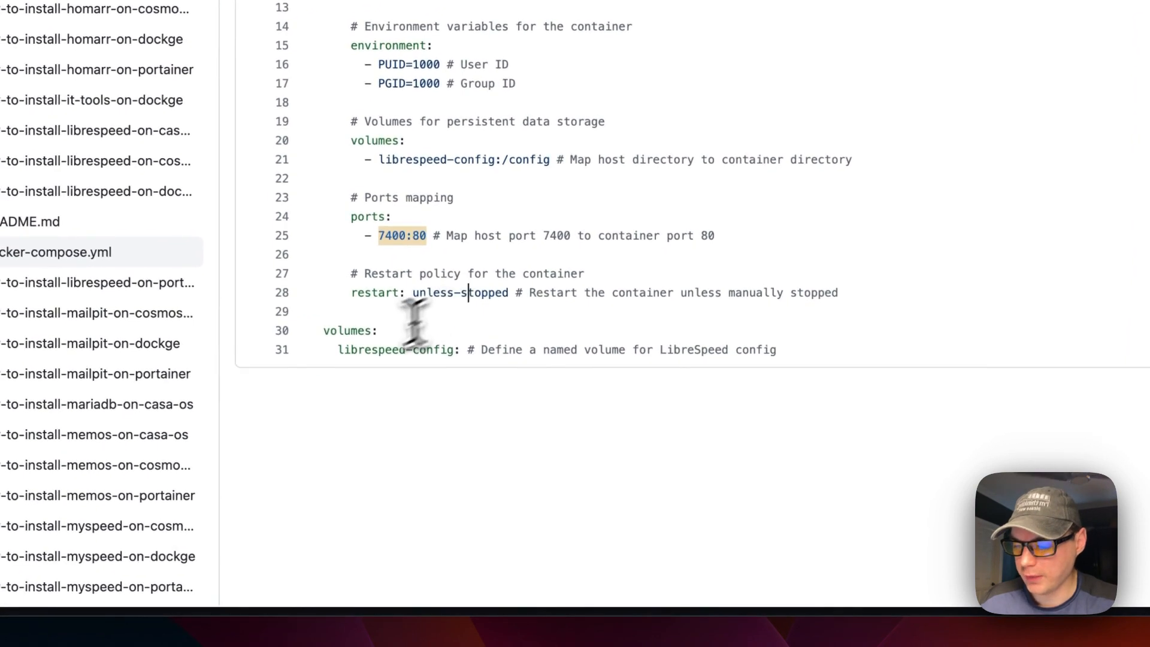
pyautogui.moveTo(326, 332); pyautogui.dragTo(726, 352)
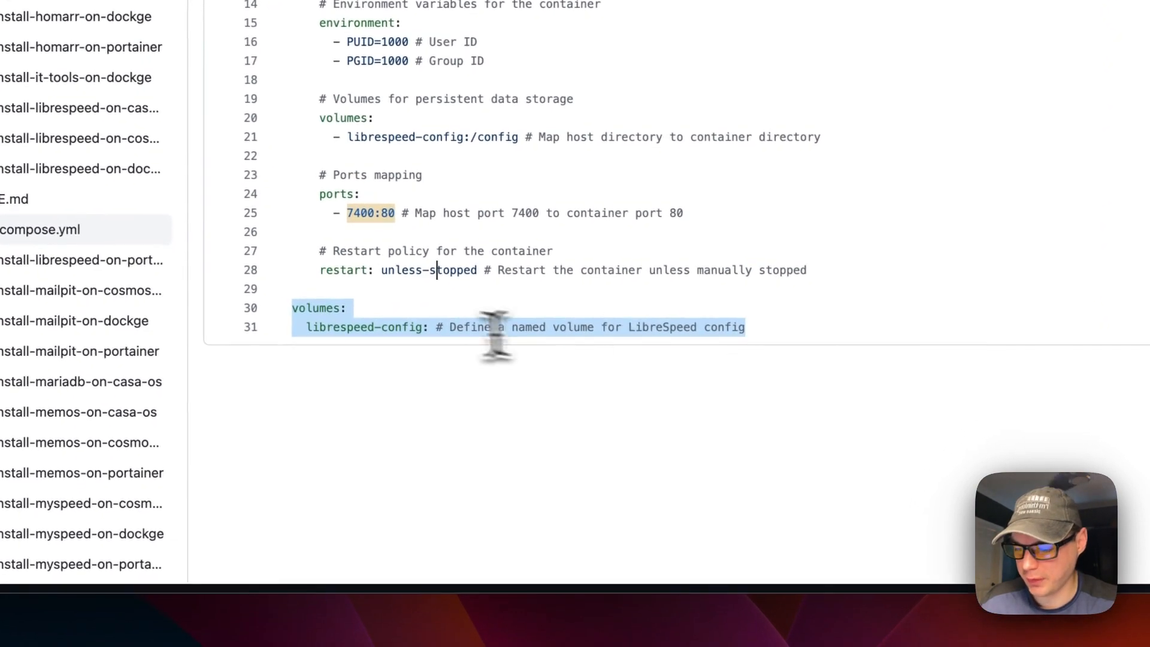
pyautogui.click(352, 354)
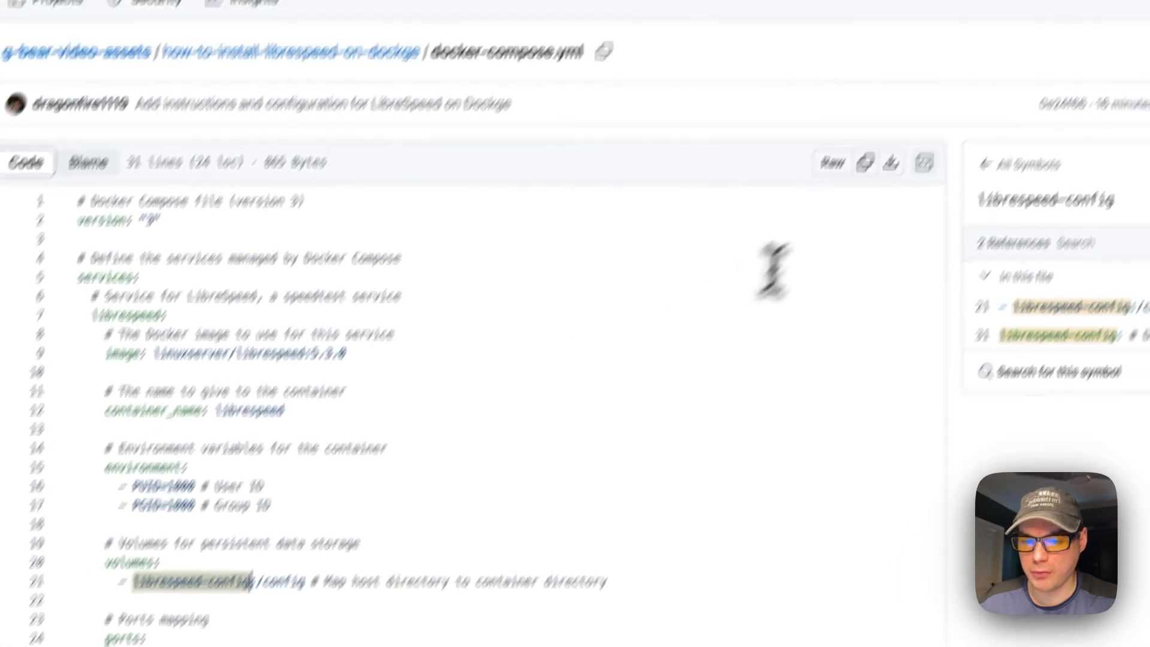
# - Switch to Dockge and start composing a new stack
pyautogui.click(798, 274)
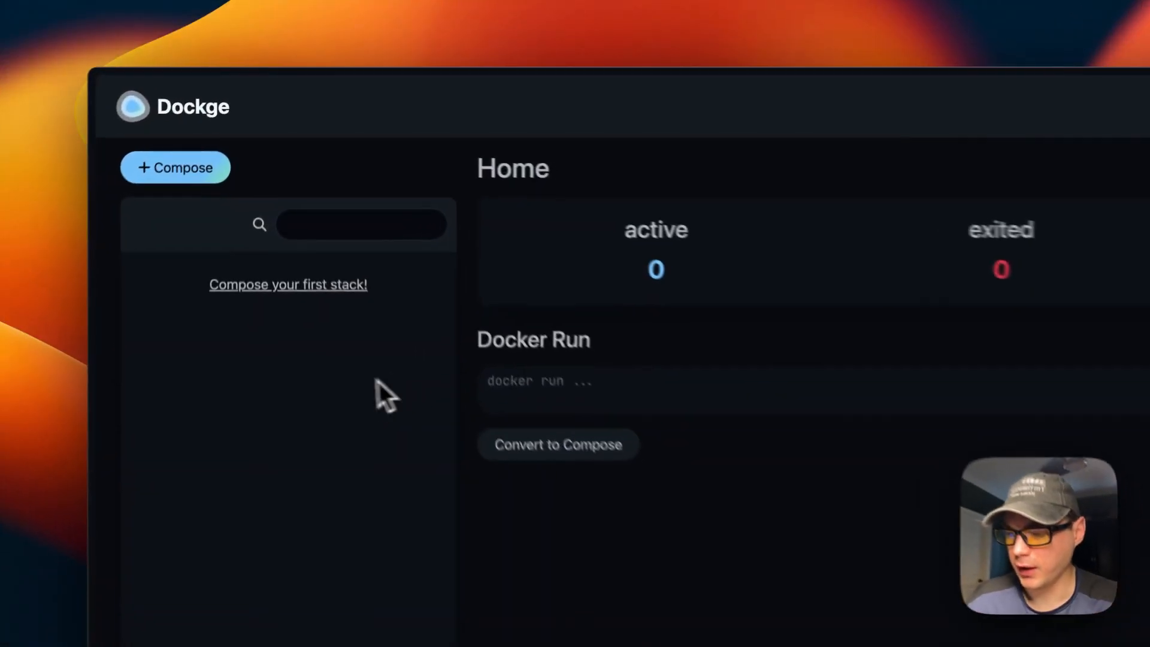
pyautogui.click(160, 190)
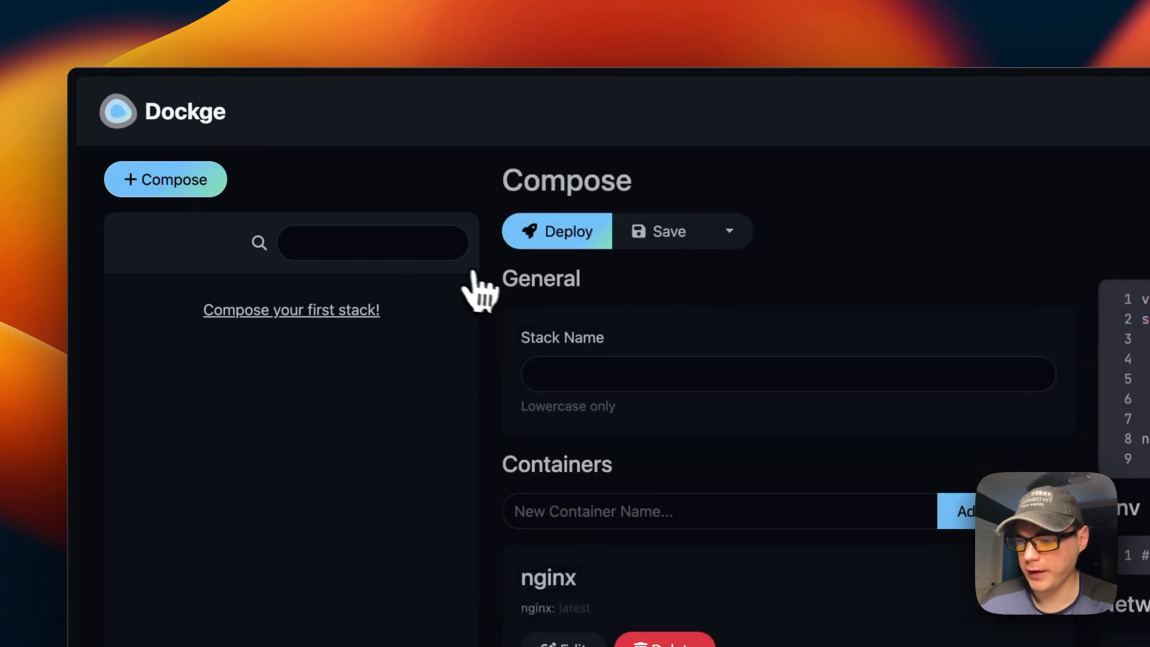
# - Name the stack librespeed-stack and replace the default nginx compose content with the copied LibreSpeed compose file
pyautogui.moveTo(522, 338); pyautogui.dragTo(742, 341)
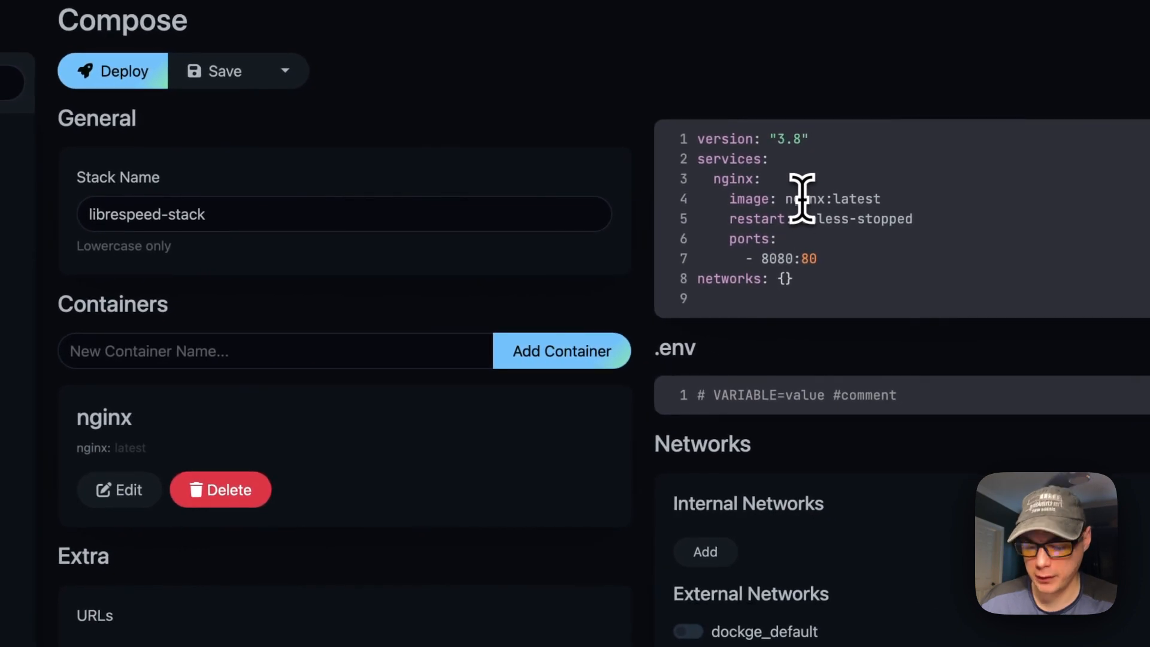
pyautogui.press('super+a')
pyautogui.press('super+v')
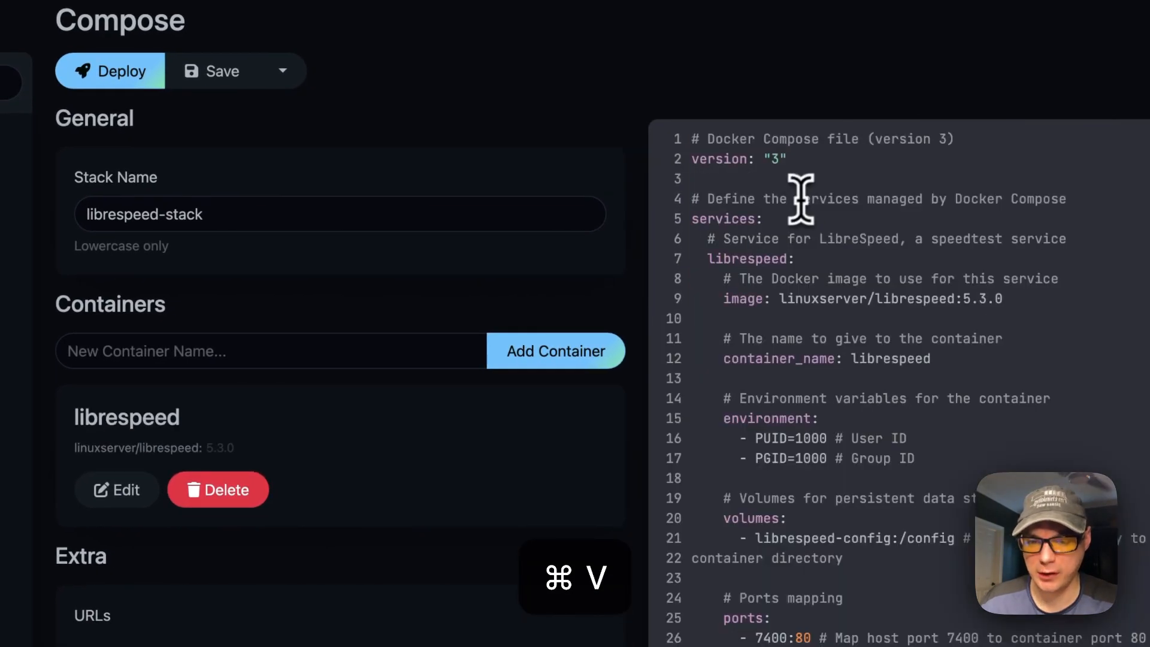
# - Expand the librespeed container's settings and review its image, ports and other fields
pyautogui.scroll(-2, 769, 395)
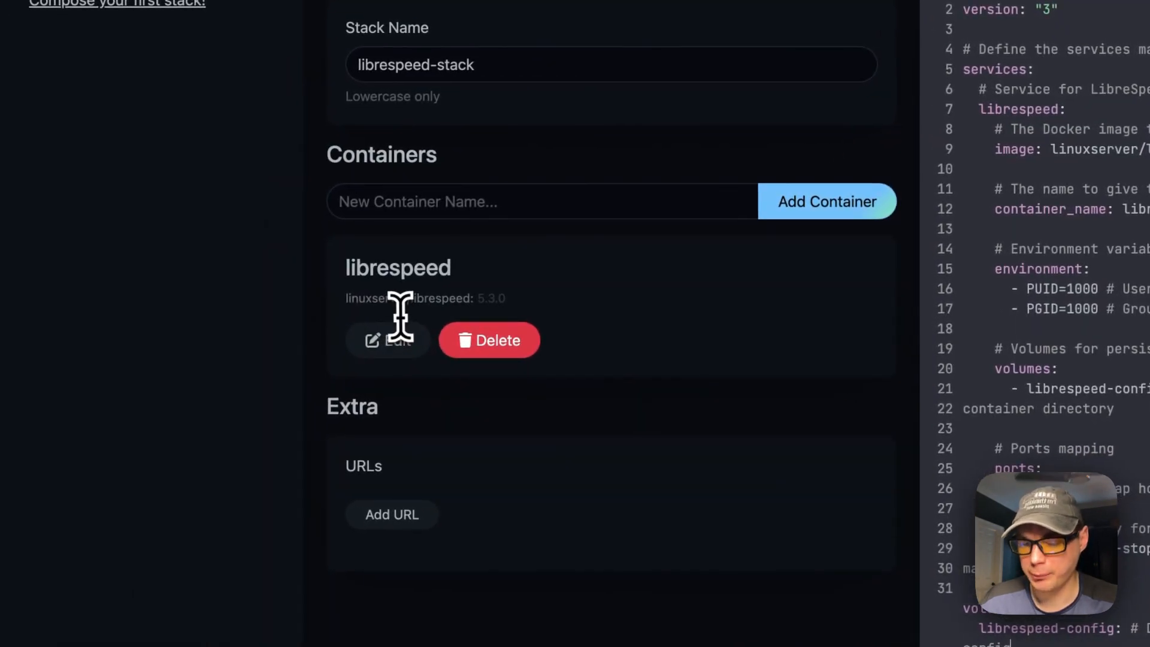
pyautogui.click(388, 339)
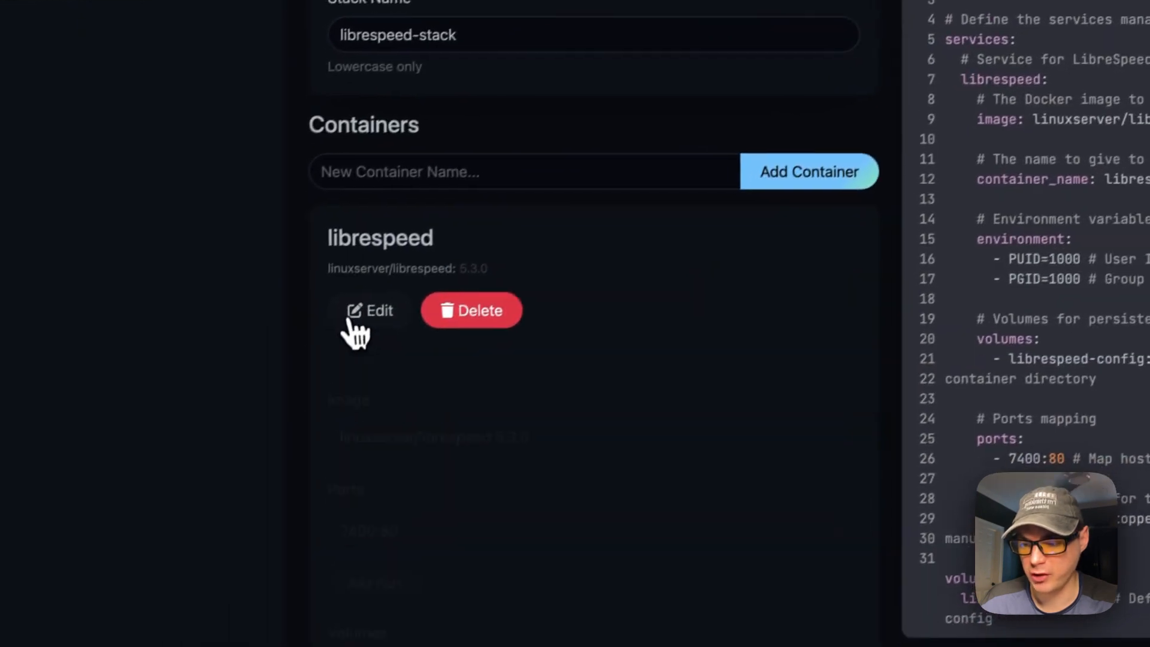
pyautogui.scroll(-5, 428, 402)
pyautogui.scroll(5, 623, 285)
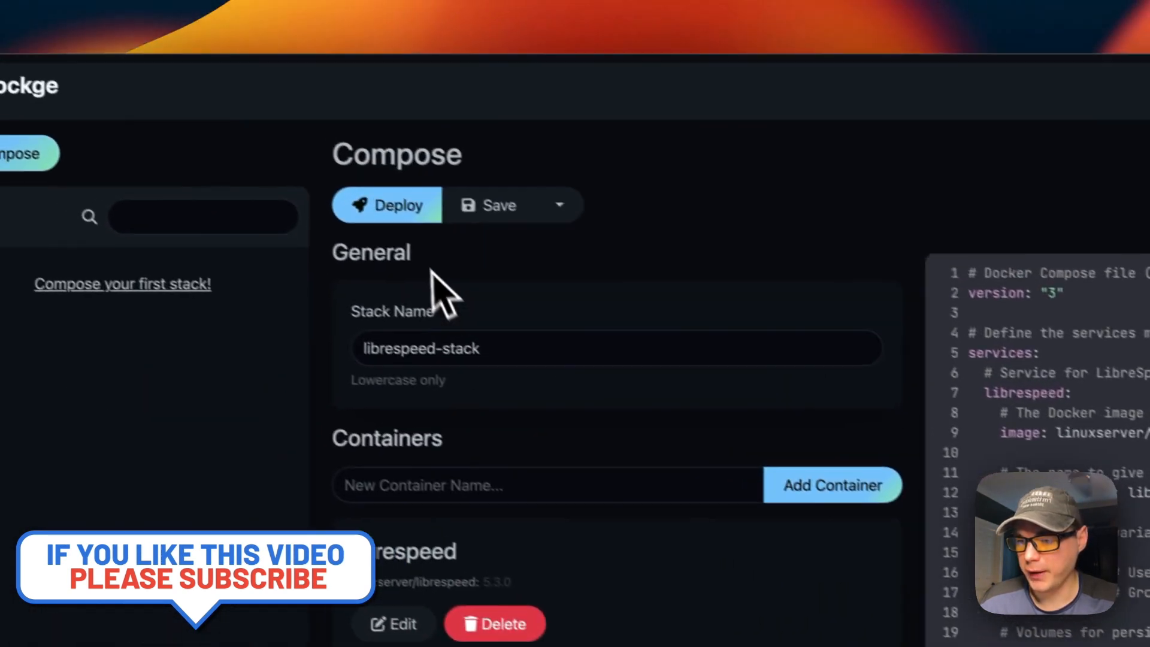
# - Deploy librespeed-stack and review its container status and terminal output
pyautogui.click(419, 230)
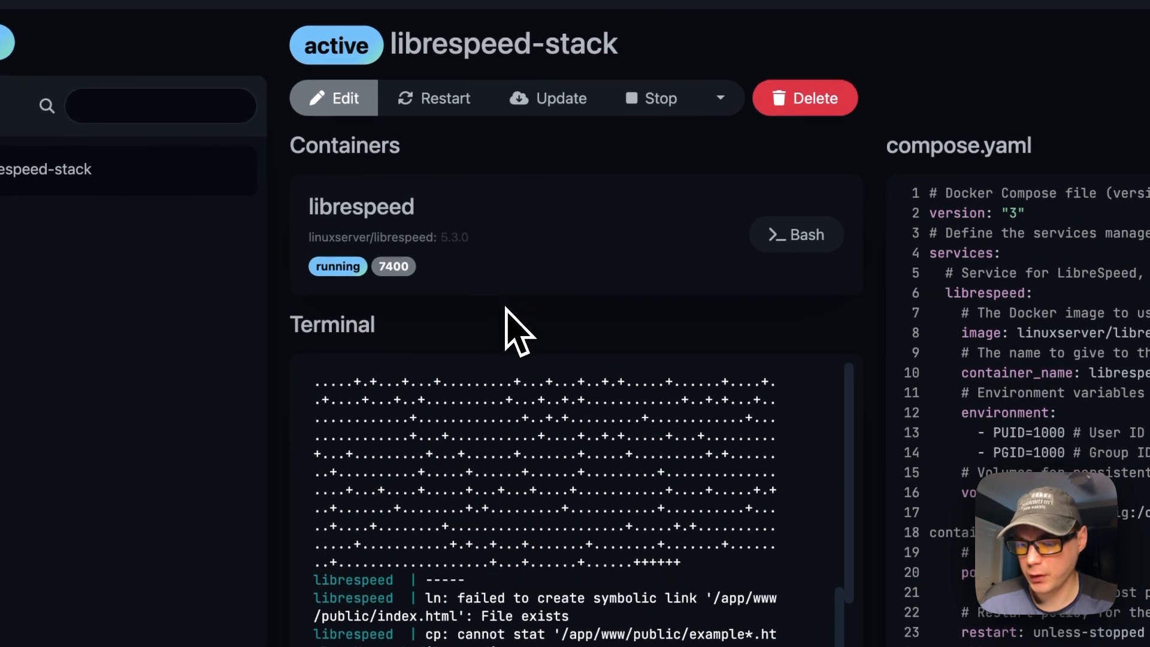
pyautogui.scroll(10, 501, 477)
pyautogui.scroll(-10, 500, 479)
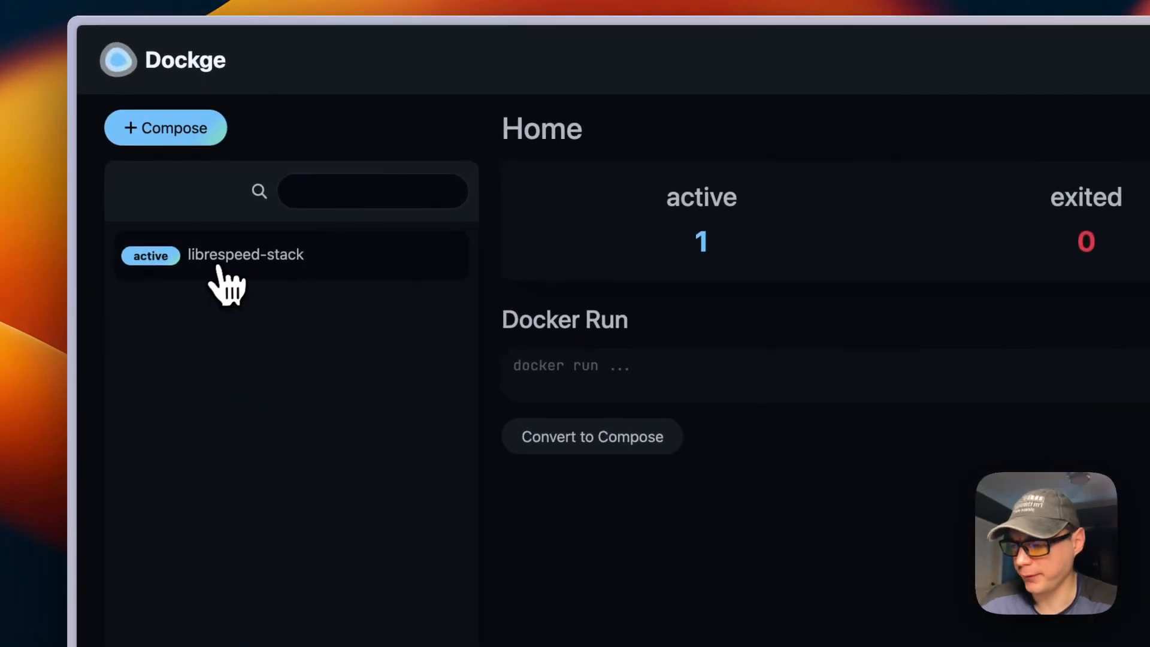
# - Reopen librespeed-stack from the stack list, check its extra stop options, and update the stack
pyautogui.click(222, 263)
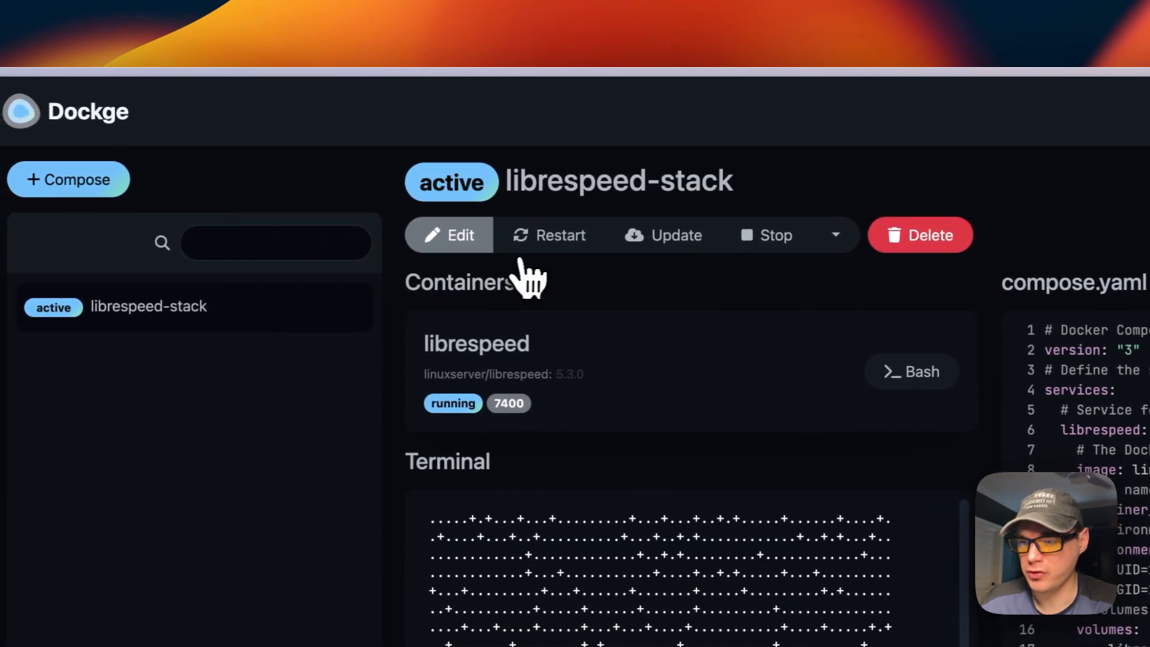
pyautogui.click(836, 236)
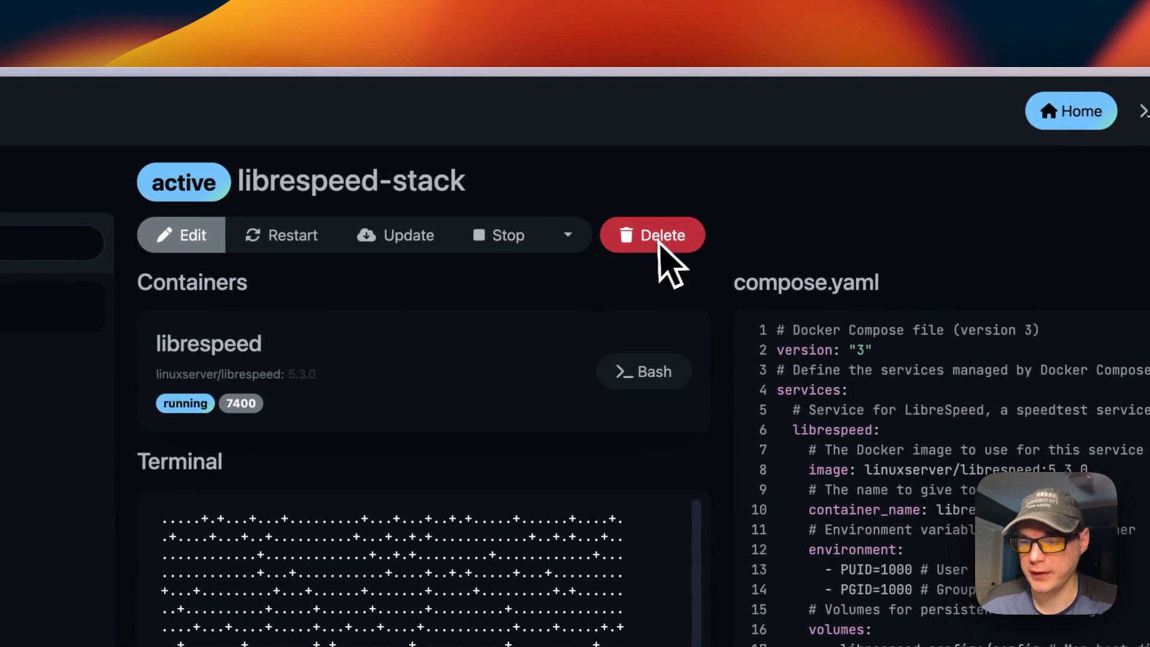
pyautogui.click(396, 234)
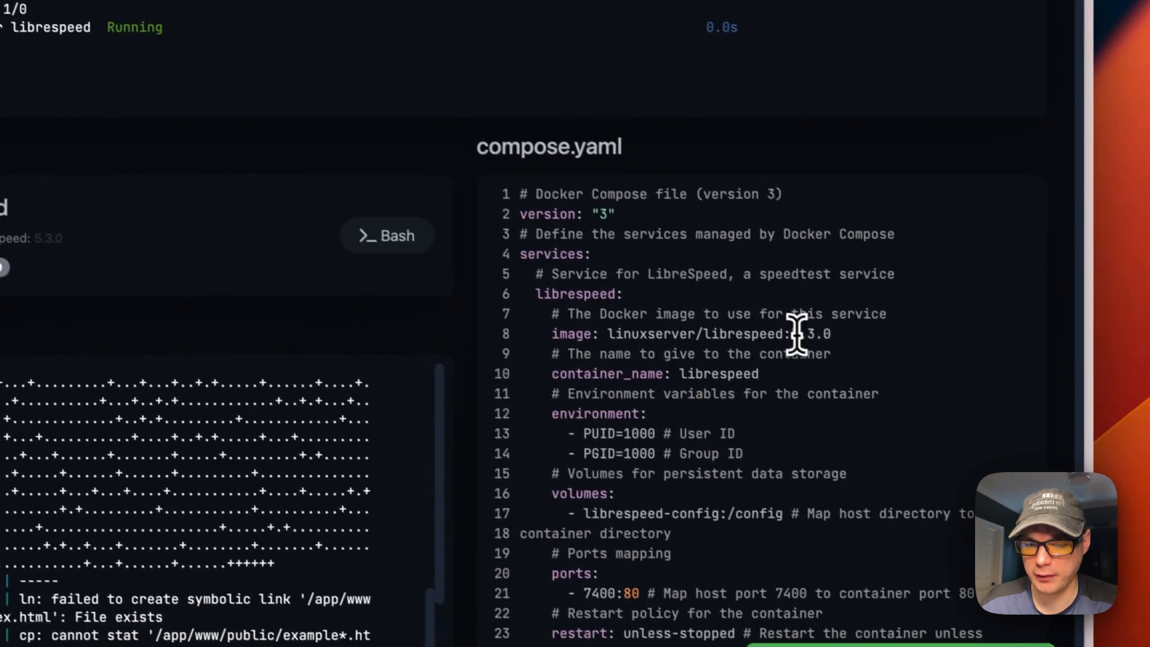
# - Check the image version in compose.yaml and the librespeed container's status and port
pyautogui.moveTo(782, 326); pyautogui.dragTo(898, 327)
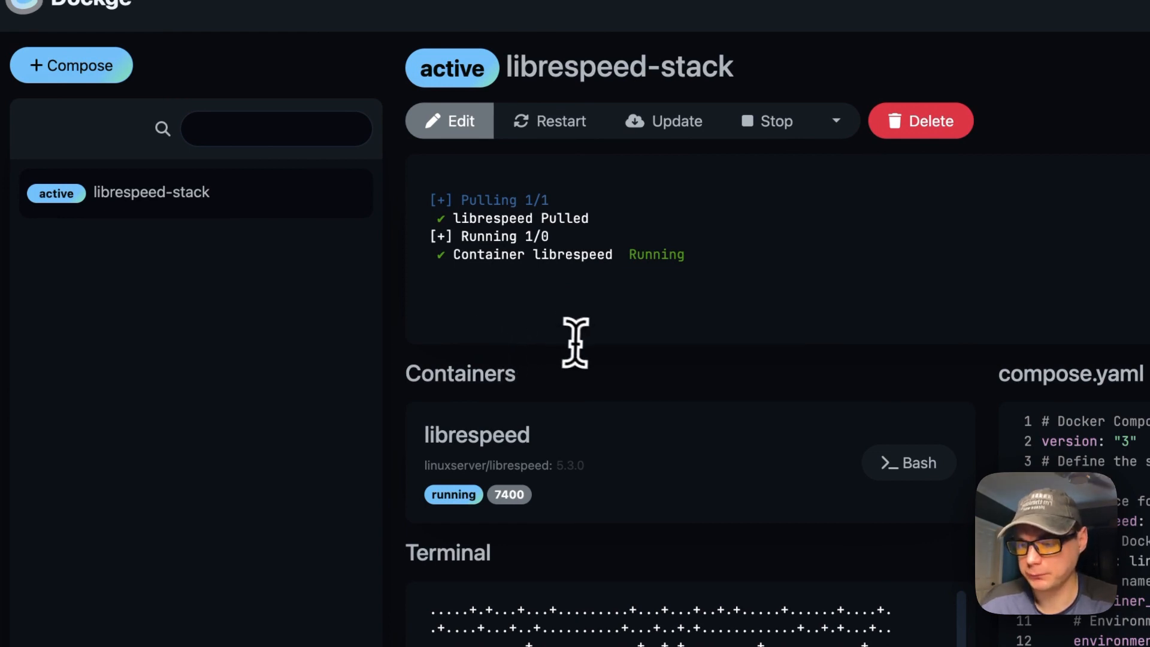
pyautogui.moveTo(409, 374); pyautogui.dragTo(619, 542)
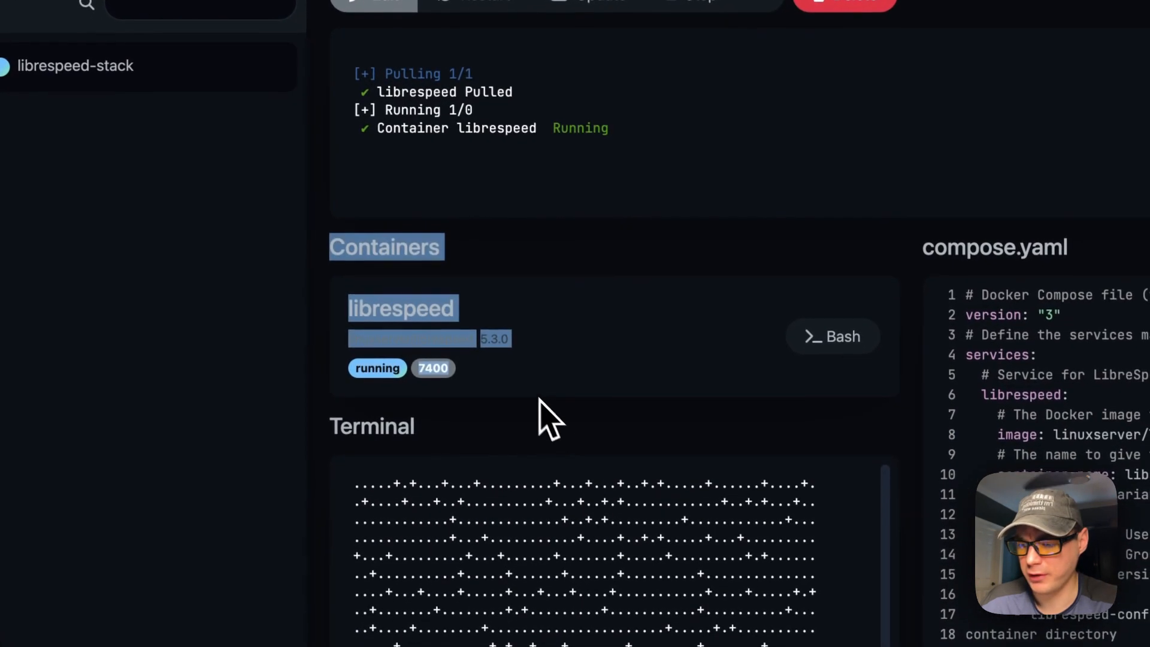
pyautogui.click(539, 400)
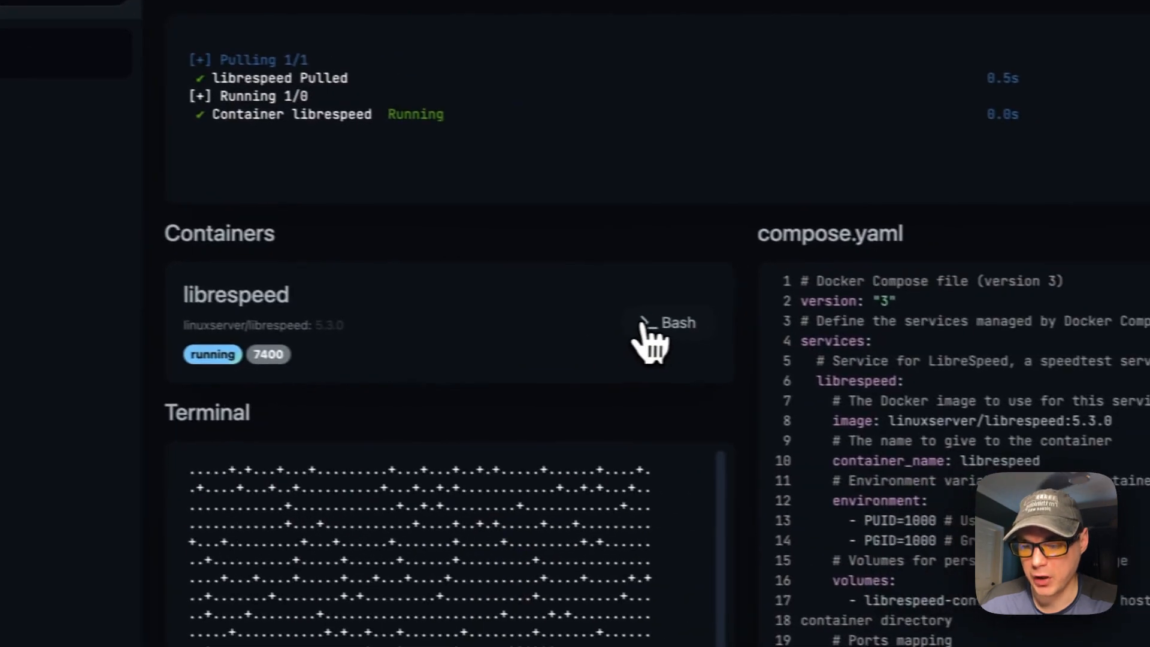
# - Open a Bash terminal in the librespeed container and list its root directory with ls
pyautogui.click(686, 383)
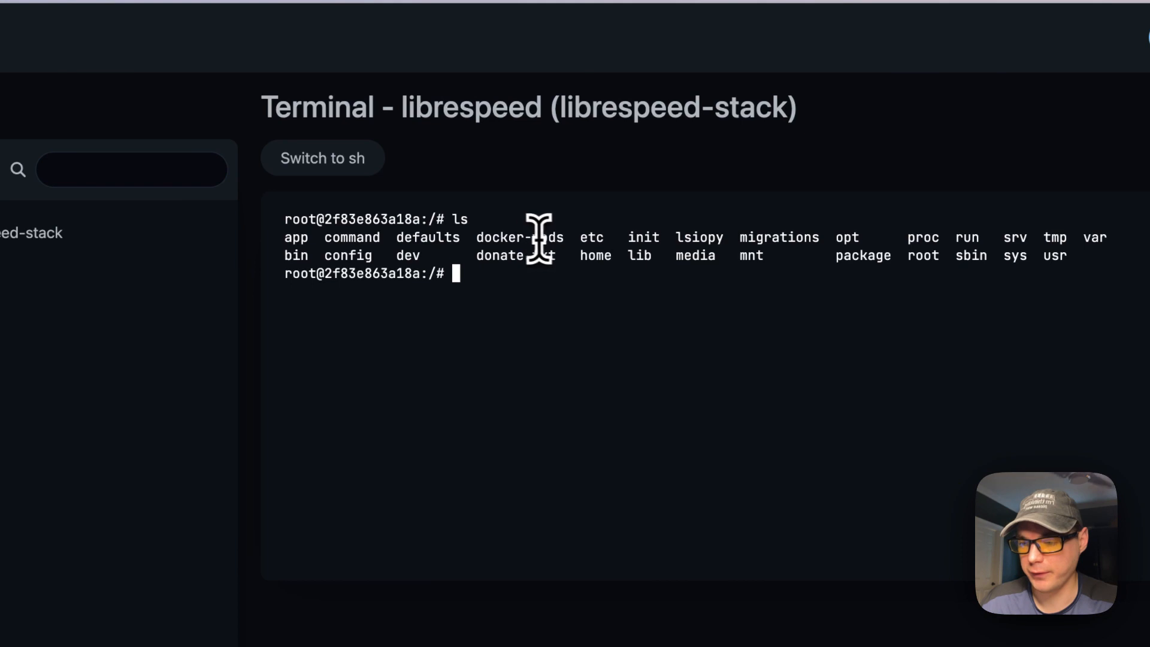
pyautogui.write('ls')
pyautogui.press('Return')
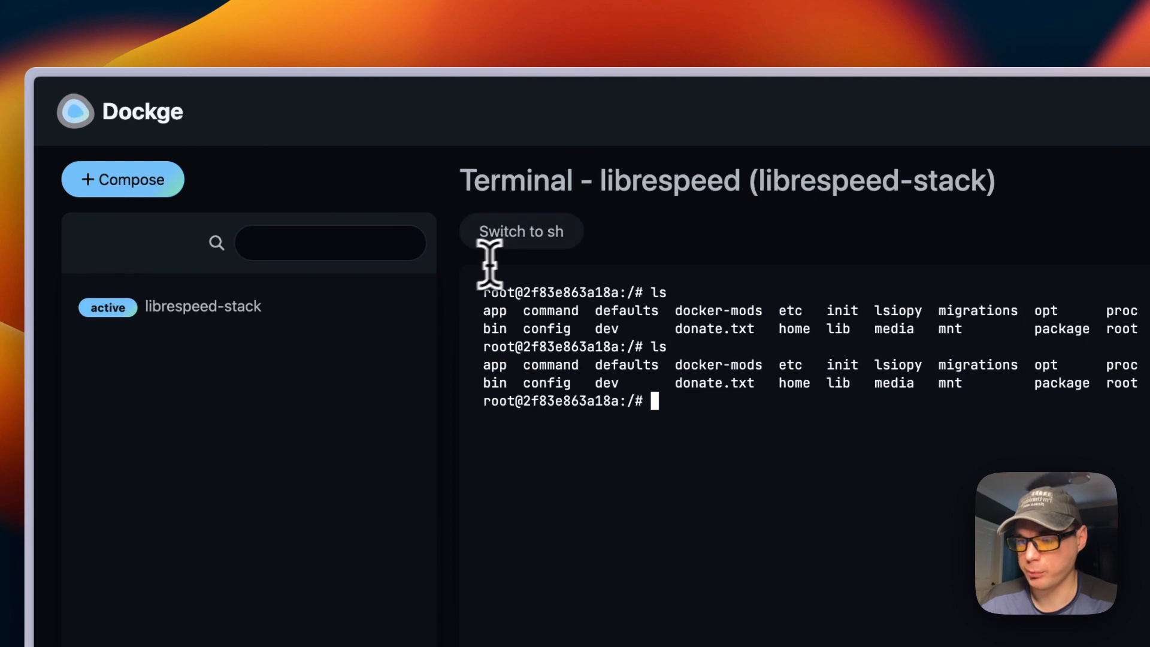
# - Return to librespeed-stack, put it in edit mode, and examine the librespeed container's settings alongside compose.yaml and the networks
pyautogui.click(303, 318)
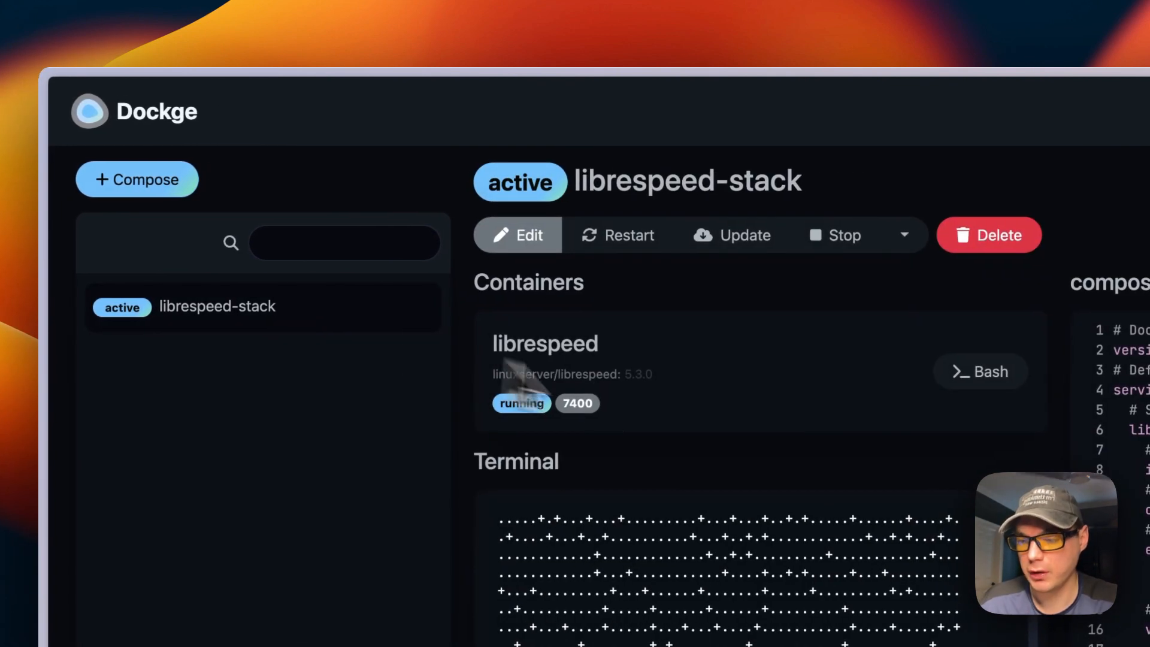
pyautogui.click(529, 270)
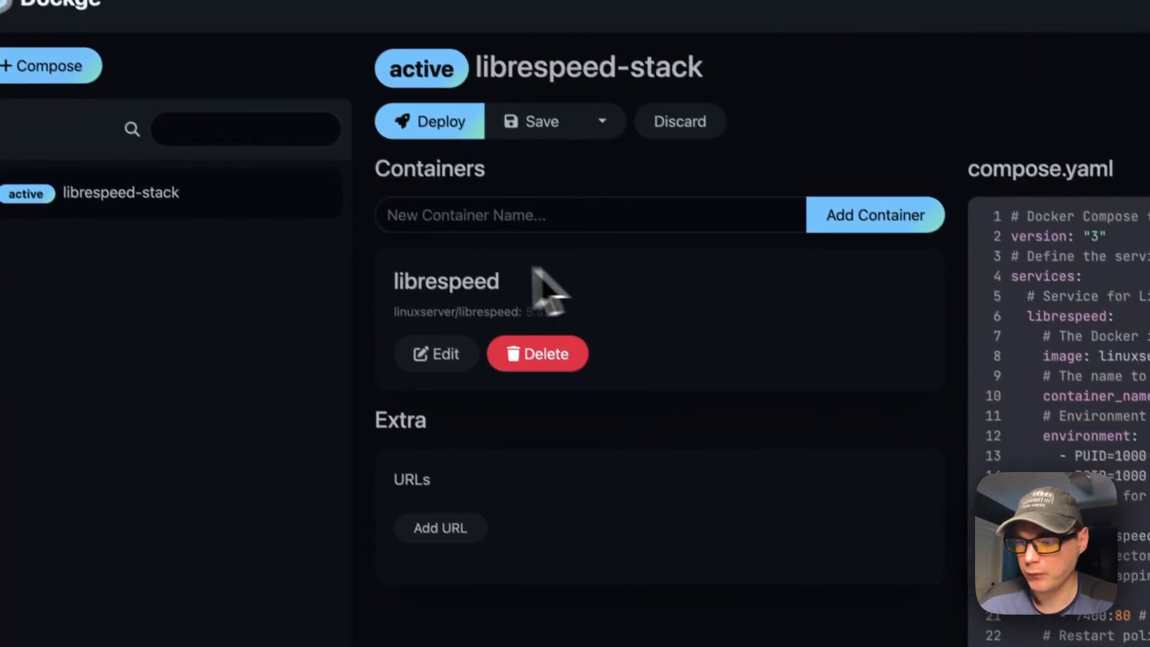
pyautogui.click(533, 331)
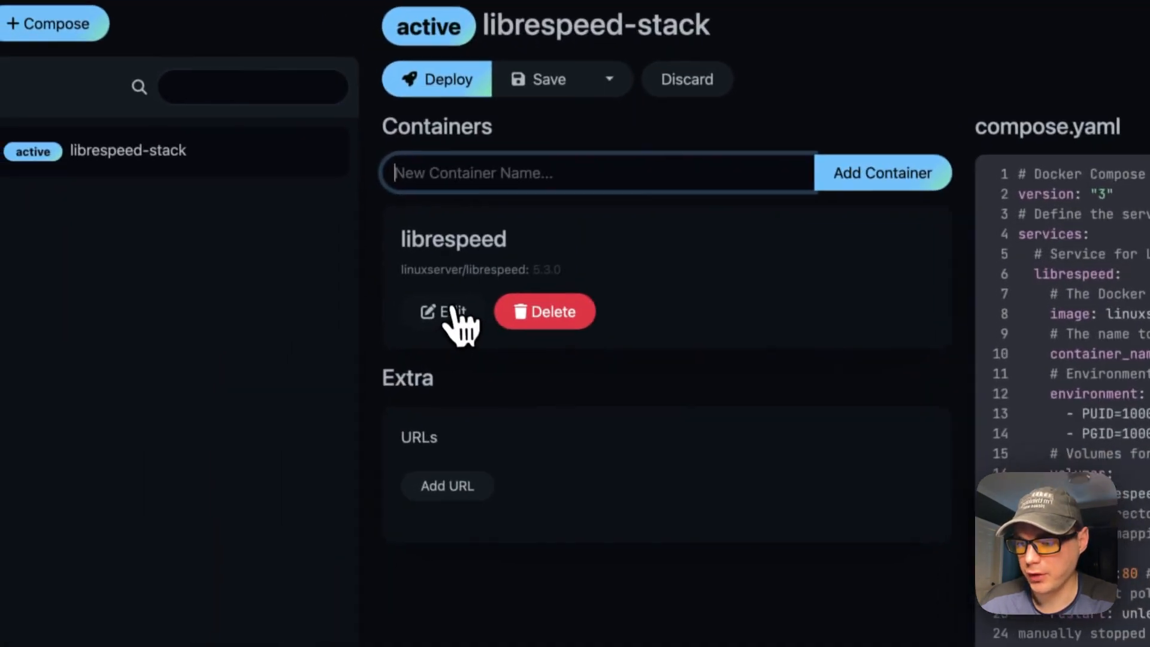
pyautogui.click(454, 308)
pyautogui.scroll(-8, 406, 359)
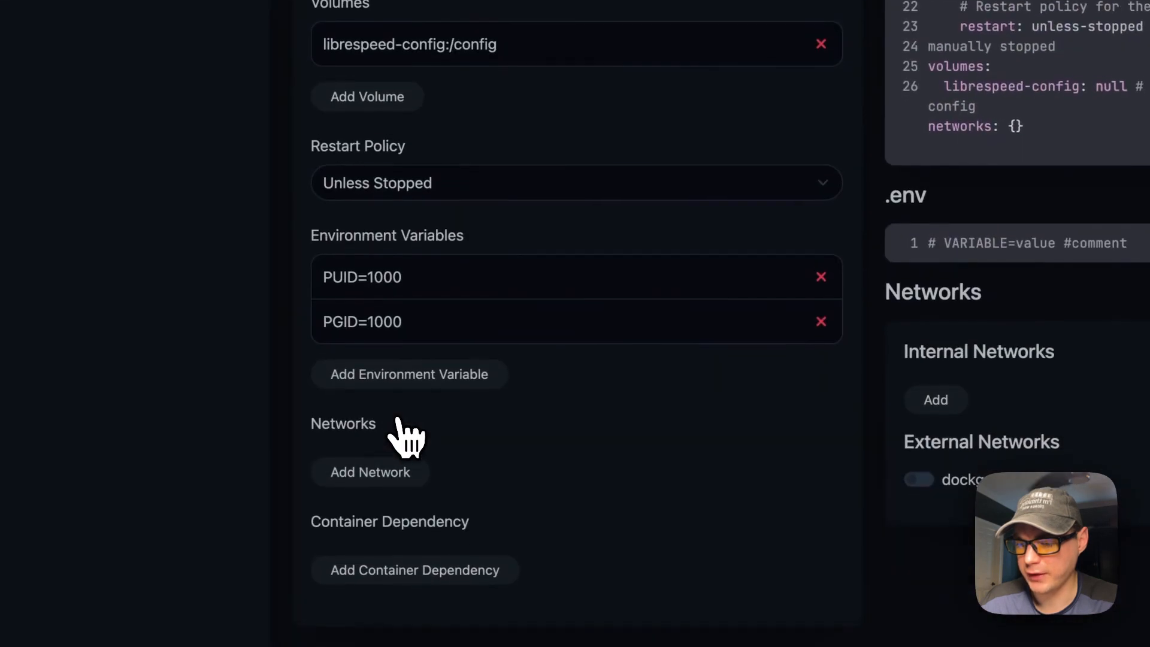
pyautogui.scroll(7, 398, 420)
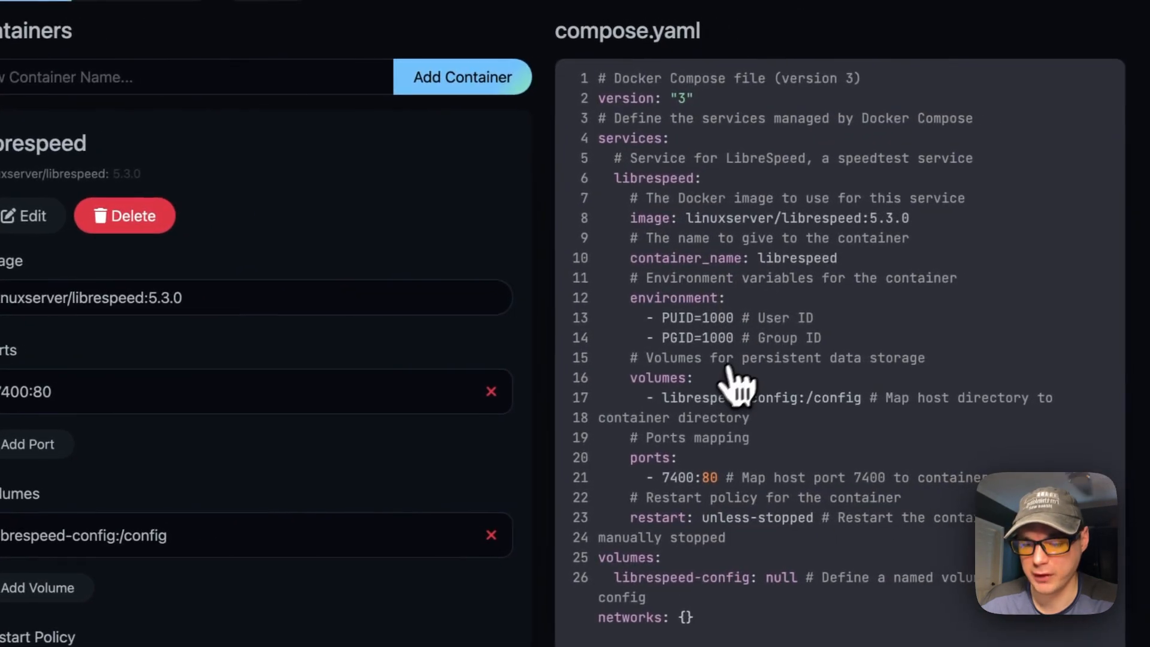
pyautogui.scroll(-8, 653, 437)
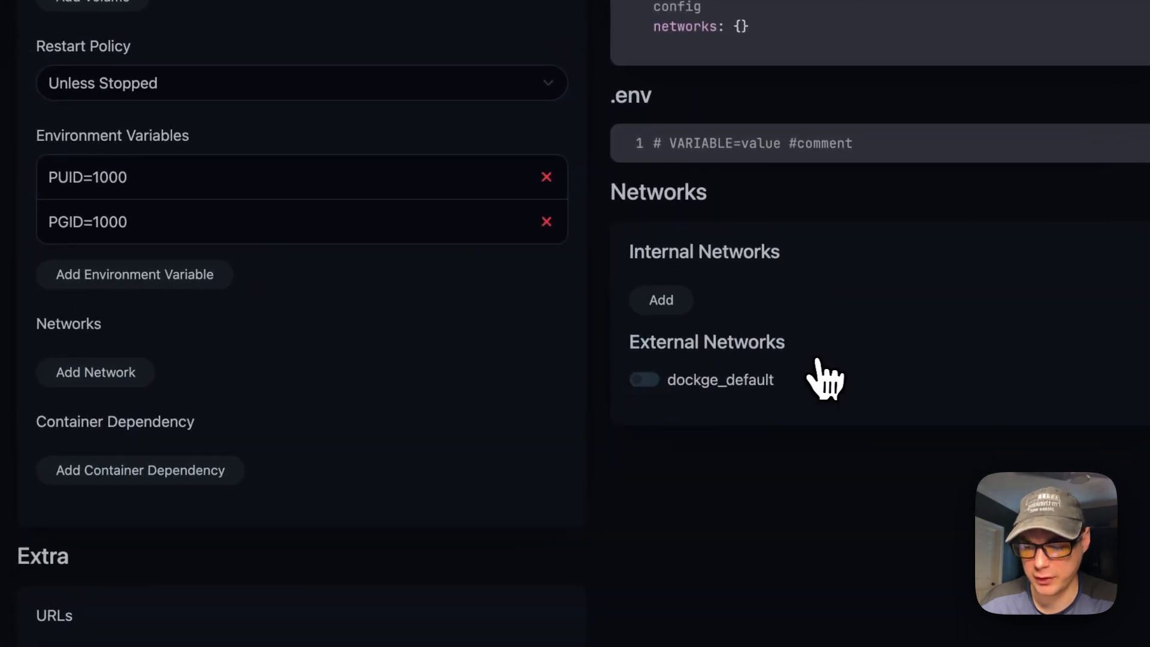
# - Add a blank URL entry to the stack's extras and collapse the librespeed container's settings
pyautogui.click(354, 492)
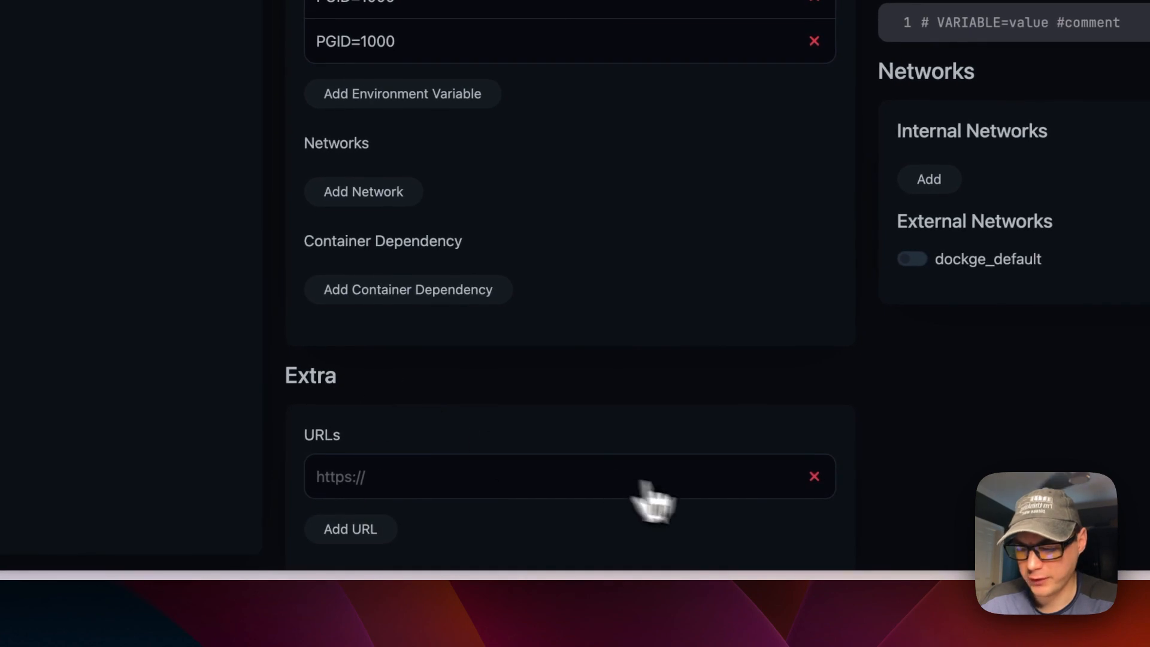
pyautogui.scroll(10, 475, 225)
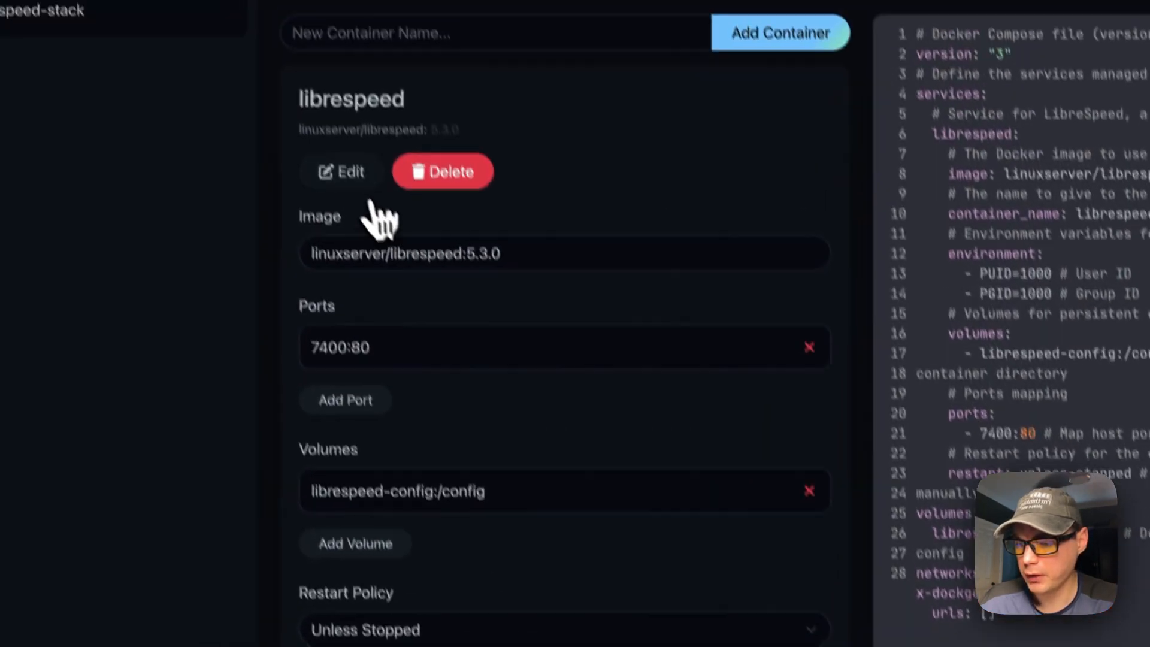
pyautogui.click(349, 175)
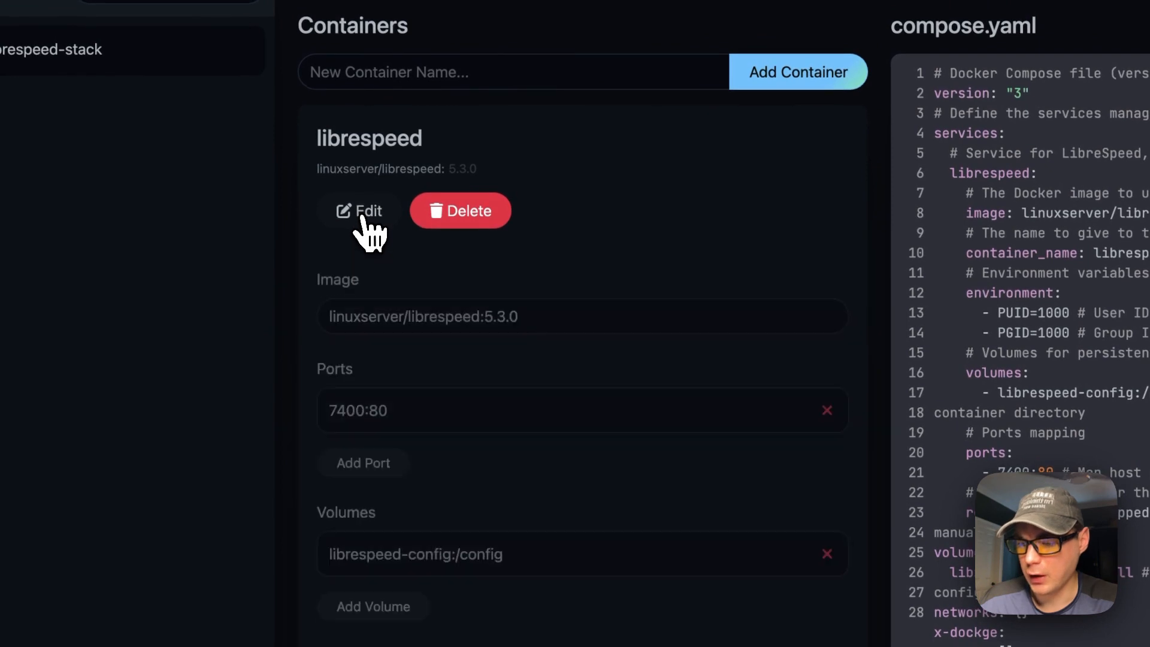
pyautogui.click(361, 217)
pyautogui.click(361, 217)
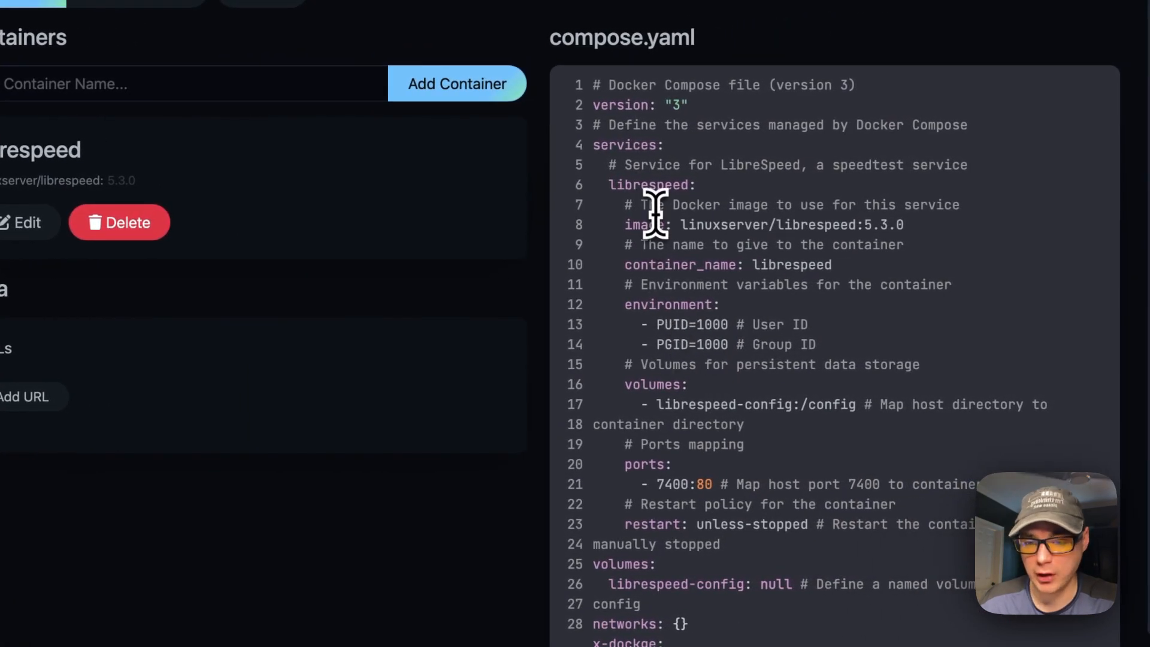
# - Review compose.yaml in edit mode, discard the stack's pending edits, and review the deployed compose.yaml
pyautogui.moveTo(594, 105); pyautogui.dragTo(777, 453)
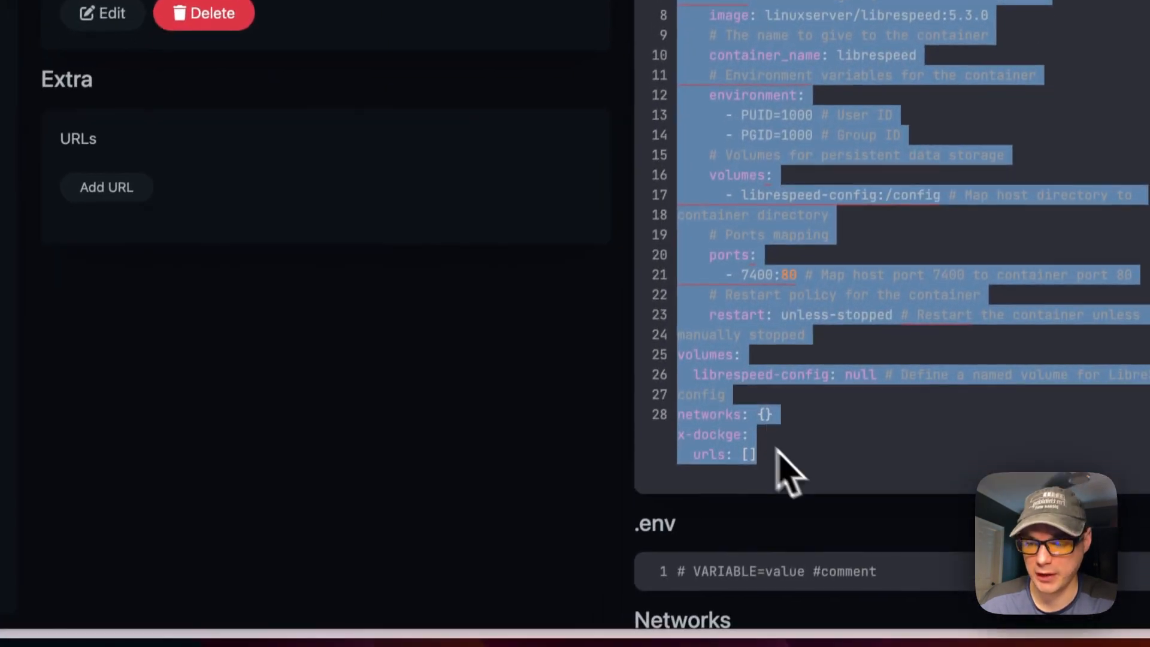
pyautogui.click(218, 100)
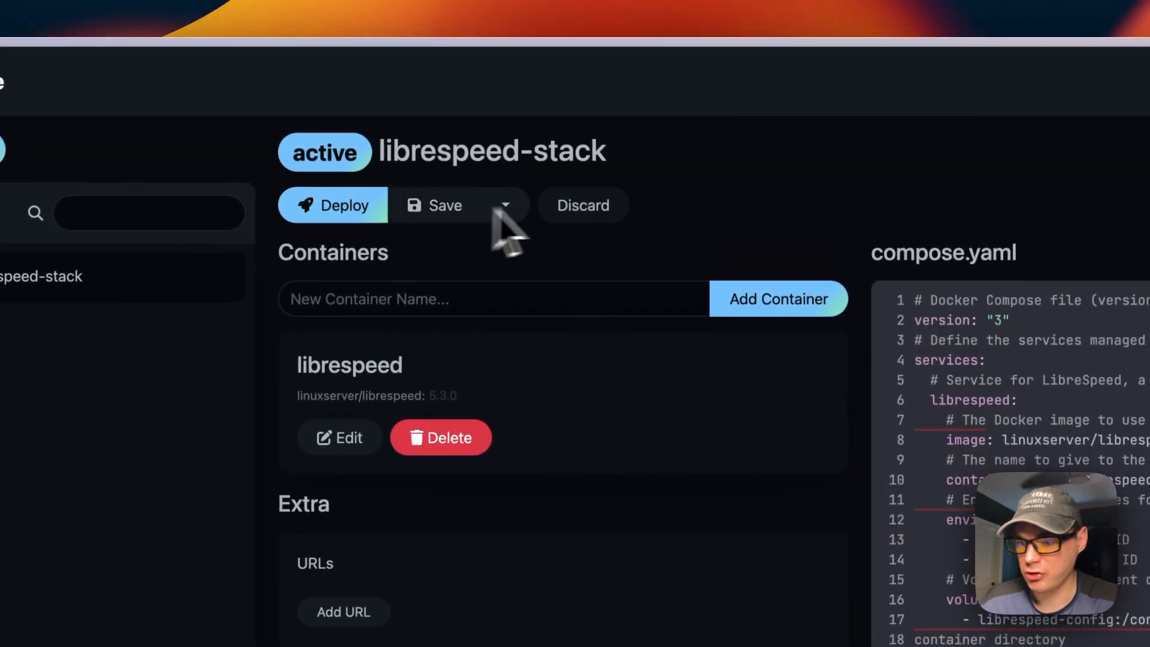
pyautogui.click(585, 207)
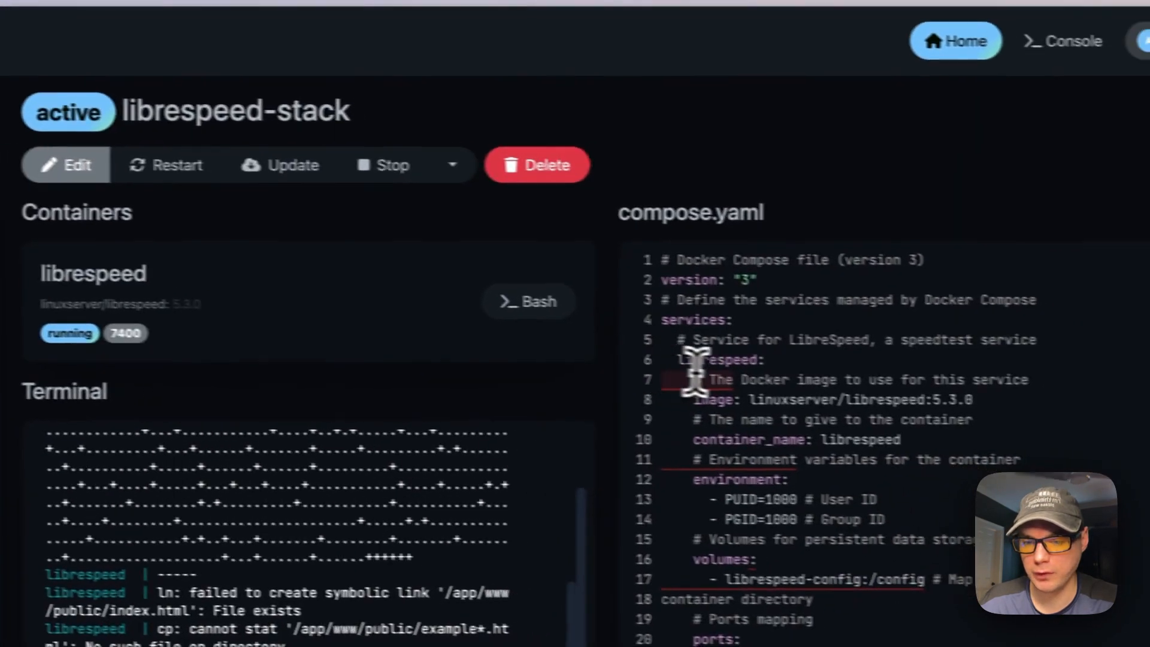
pyautogui.moveTo(661, 259); pyautogui.dragTo(683, 531)
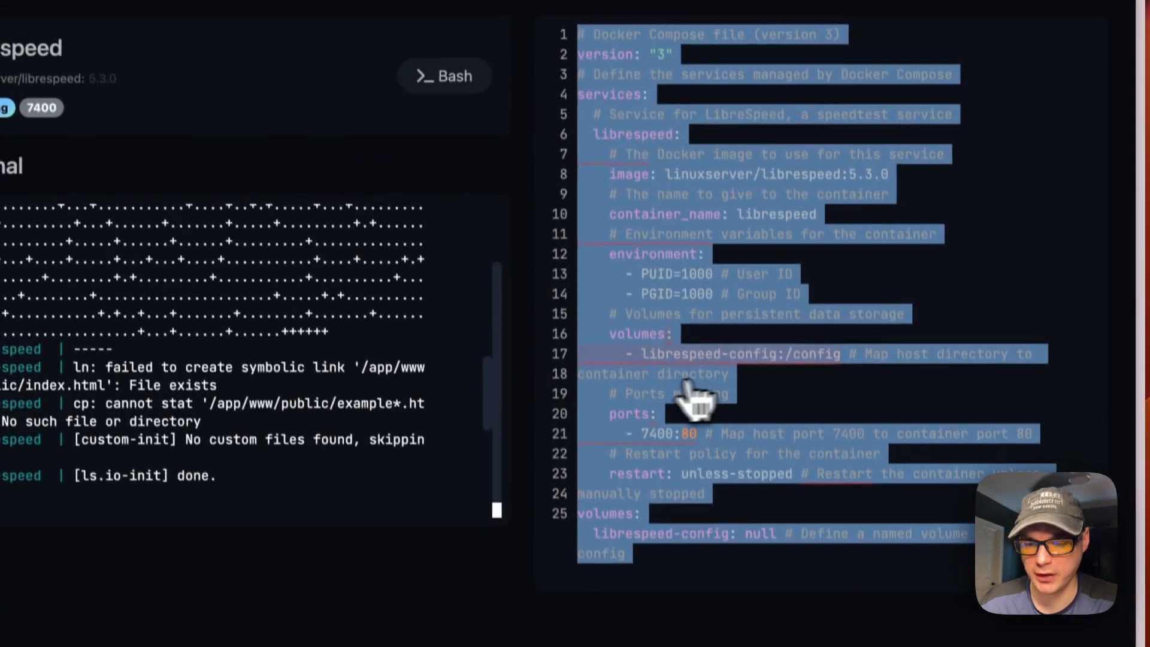
pyautogui.click(684, 292)
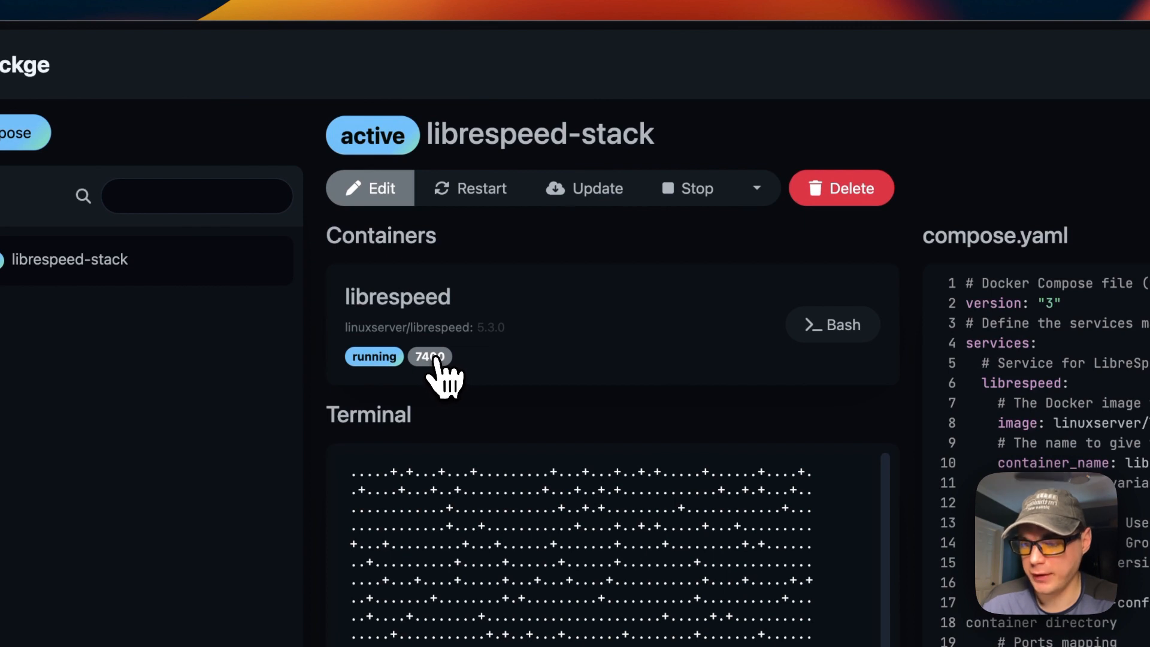
# - Open the LibreSpeed page through the container's port 7400 link and run a speed test
pyautogui.click(410, 360)
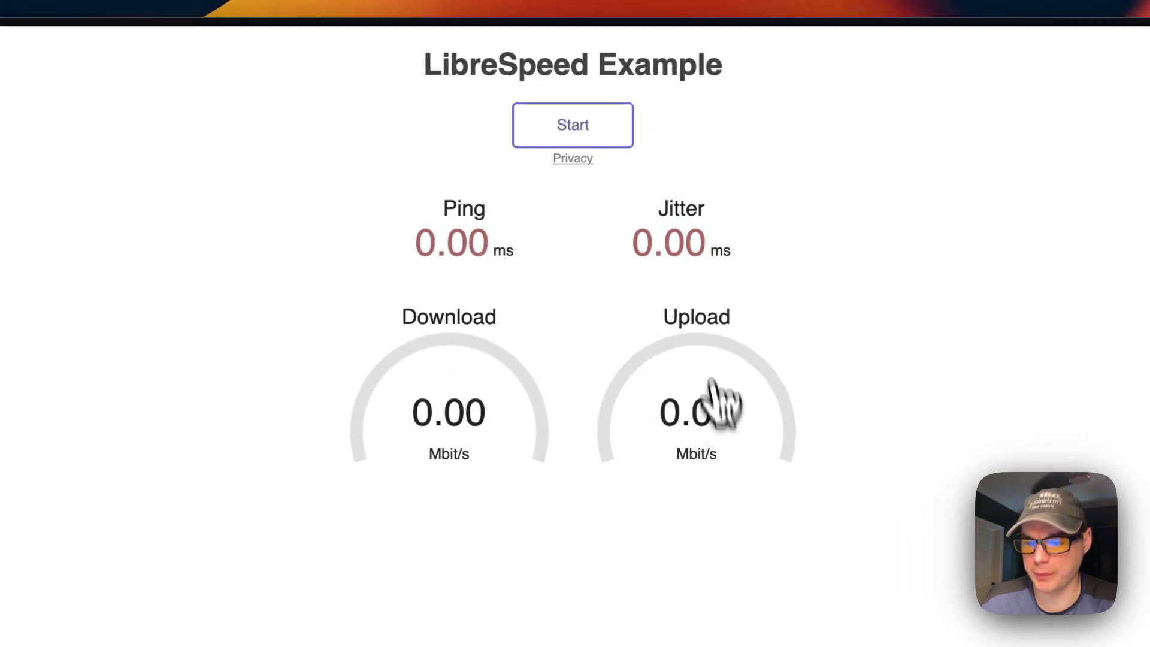
pyautogui.click(576, 137)
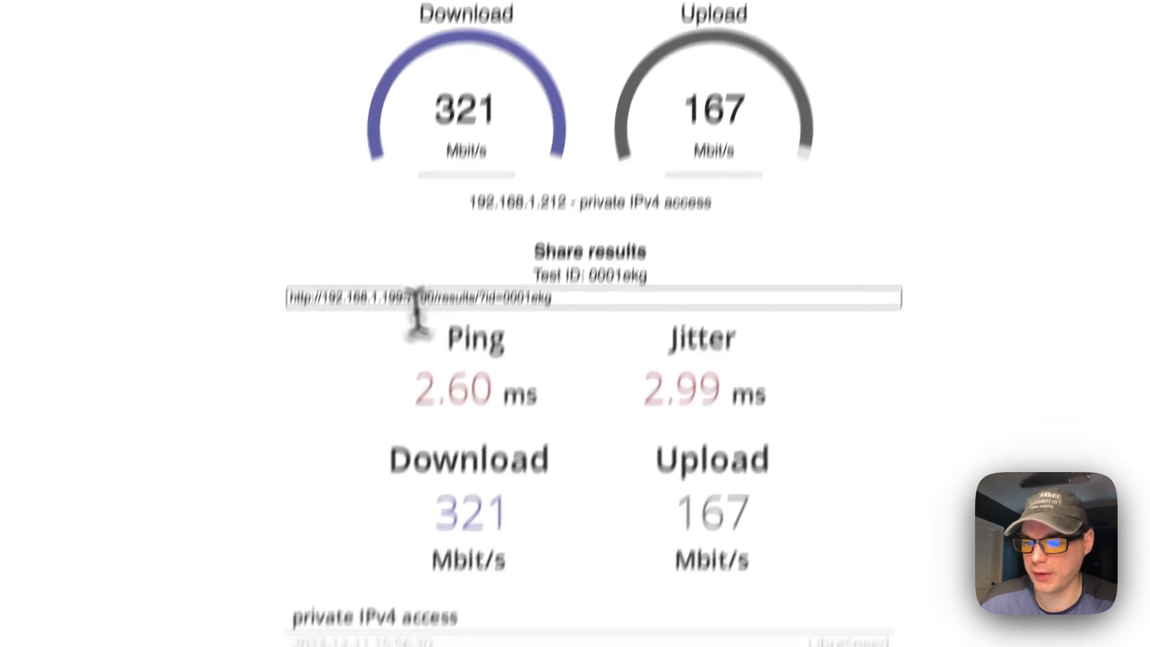
# - Examine the speed test results, including the shareable results link and the test ID
pyautogui.click(375, 480)
pyautogui.click(568, 309)
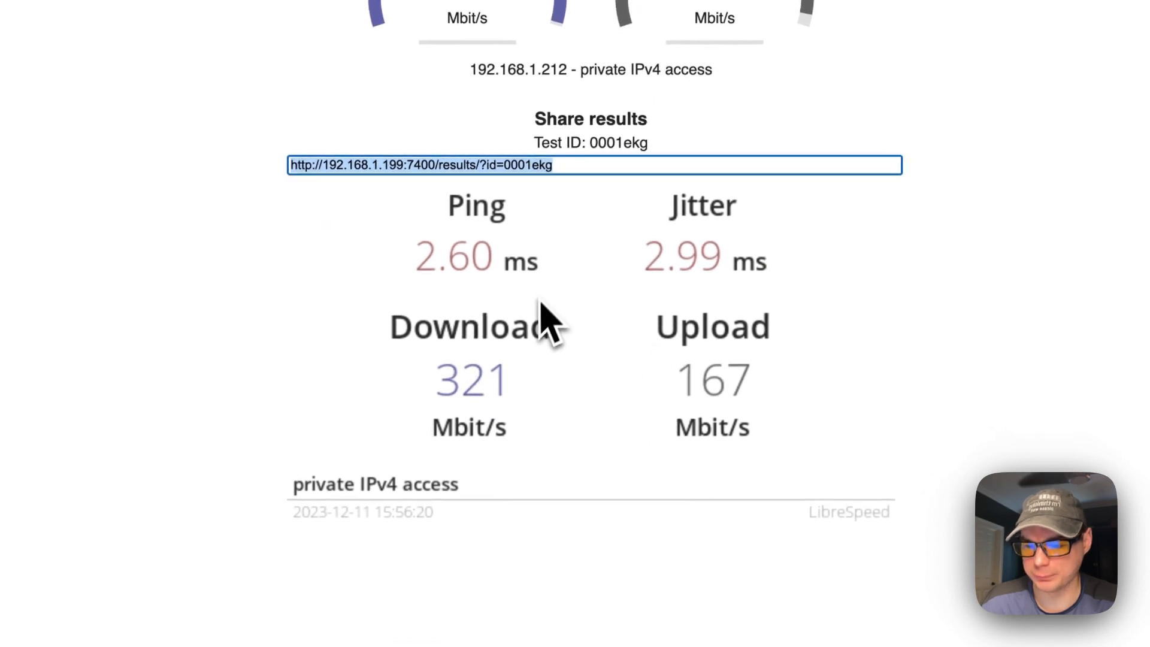
pyautogui.click(611, 146)
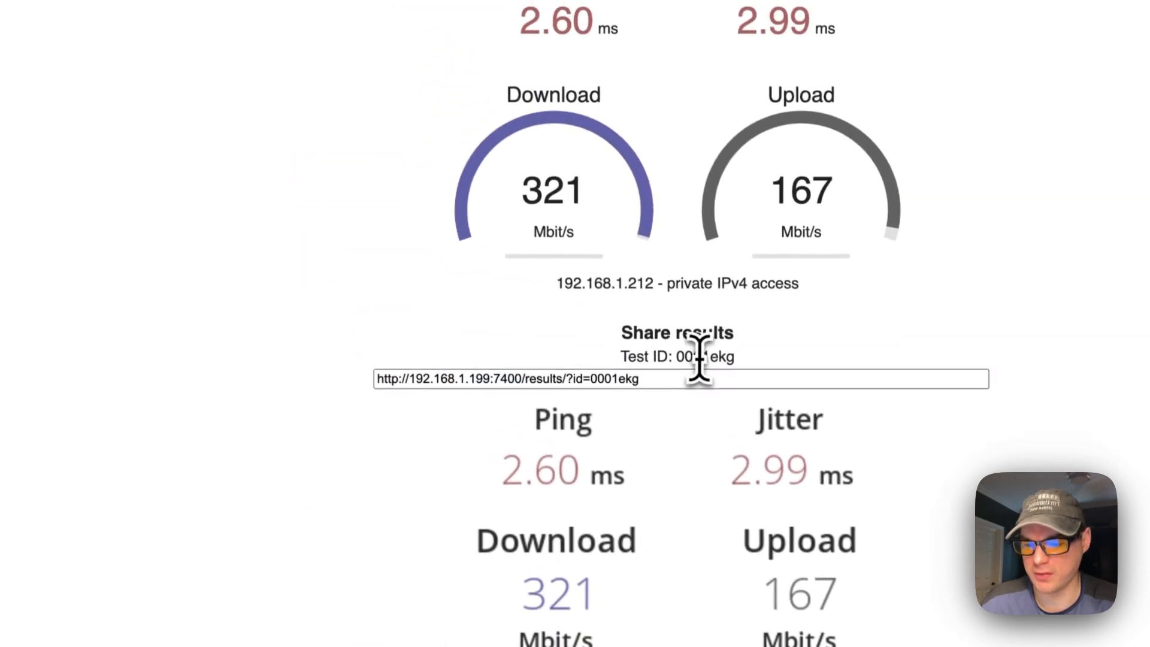
pyautogui.scroll(3, 467, 342)
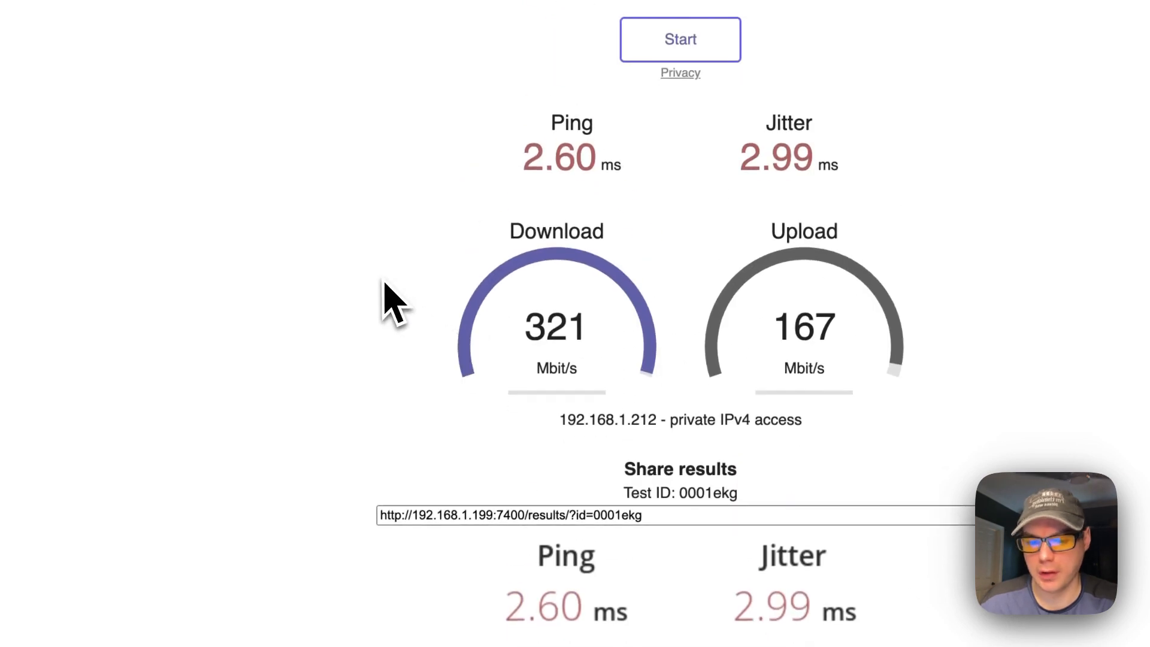